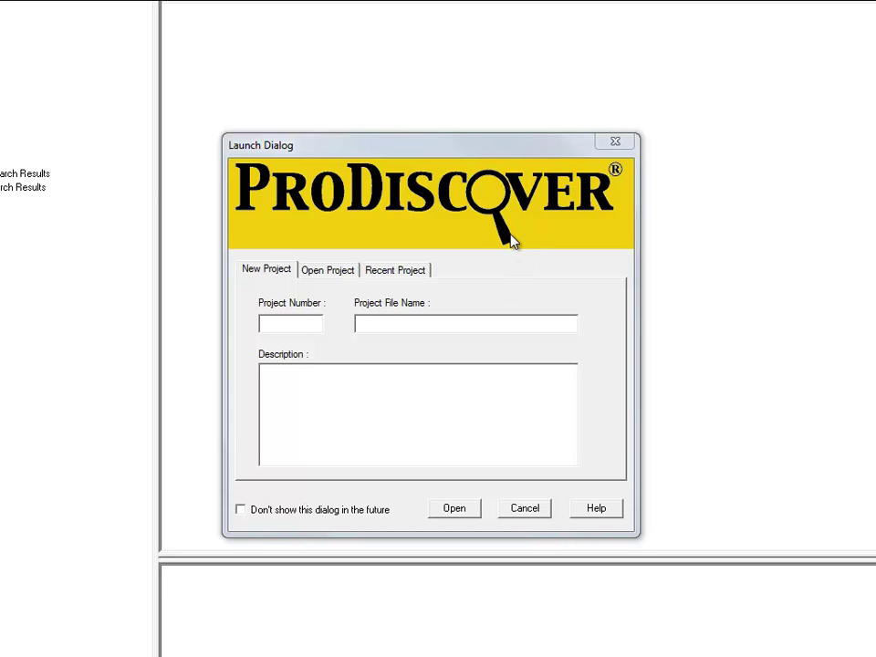
# Enter project number 002 and project file name ProDiscoverExample for the new project.
pyautogui.click(320, 322)
pyautogui.write('002')
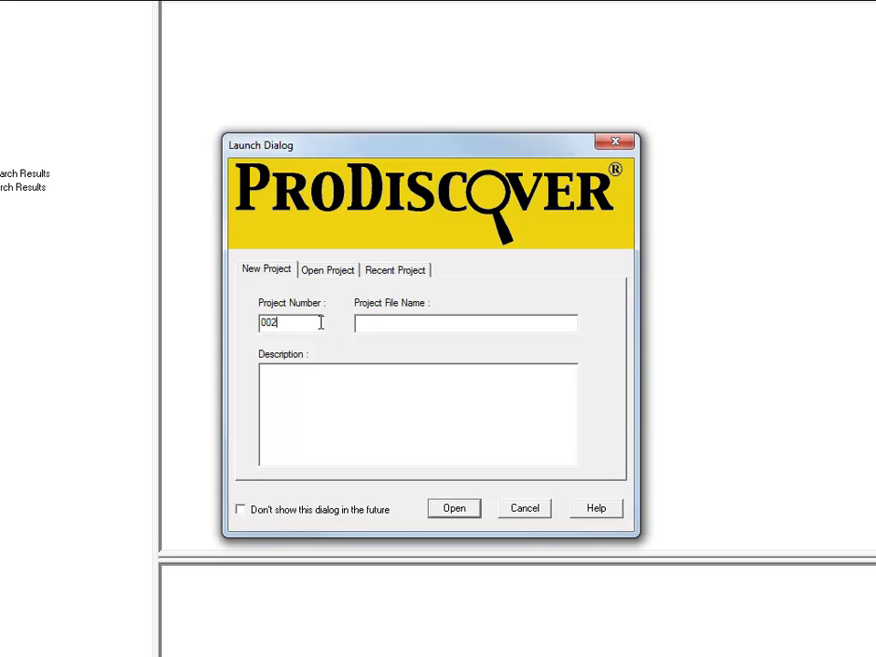
pyautogui.press('Tab')
pyautogui.write('ProDis')
pyautogui.write('coverE')
pyautogui.write('xample')
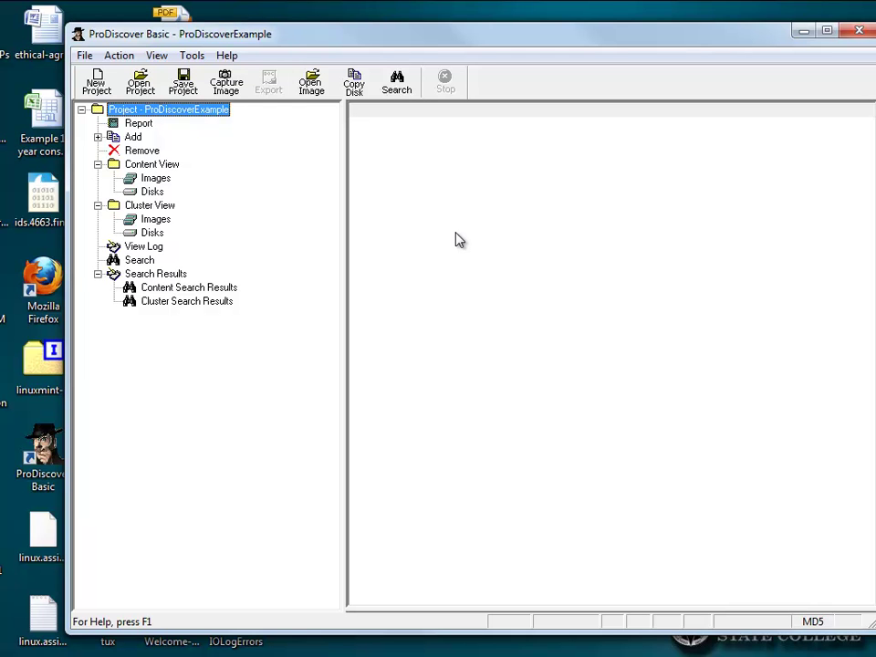
# Expand Add, confirm the evidence report is empty, then open and cancel Capture & Add Image.
pyautogui.moveTo(447, 38); pyautogui.dragTo(415, 41)
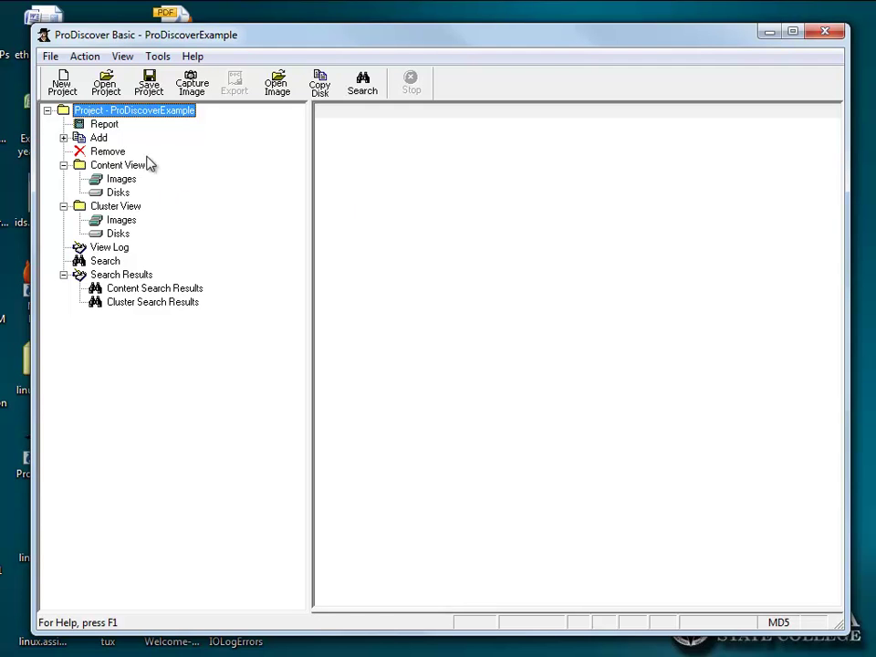
pyautogui.click(64, 139)
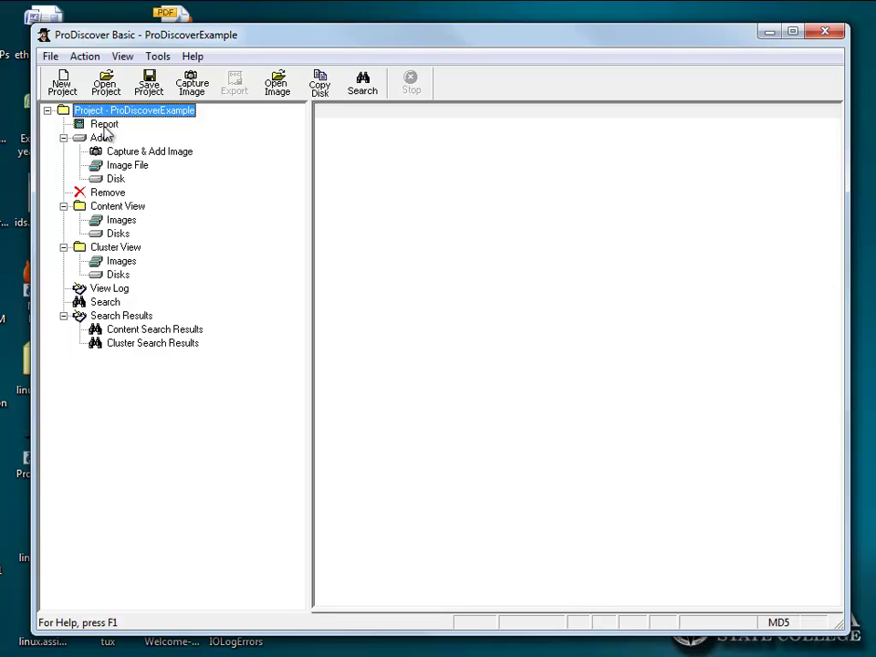
pyautogui.click(104, 126)
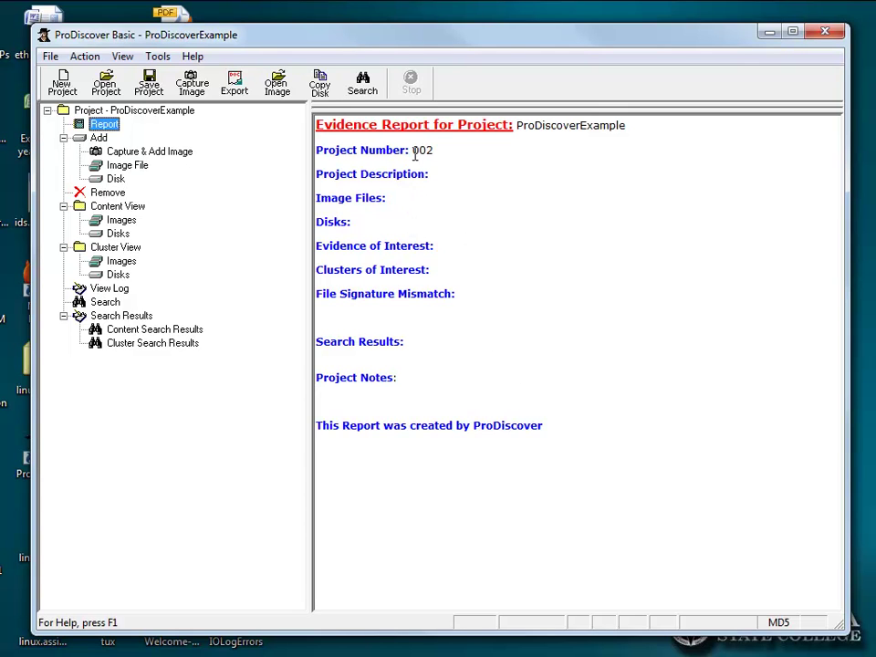
pyautogui.click(98, 138)
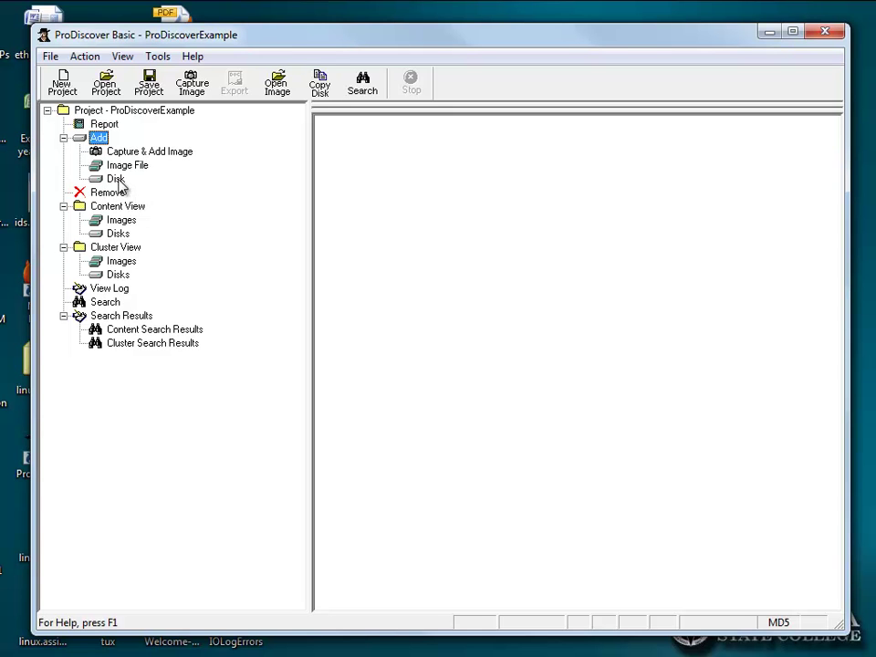
pyautogui.click(132, 152)
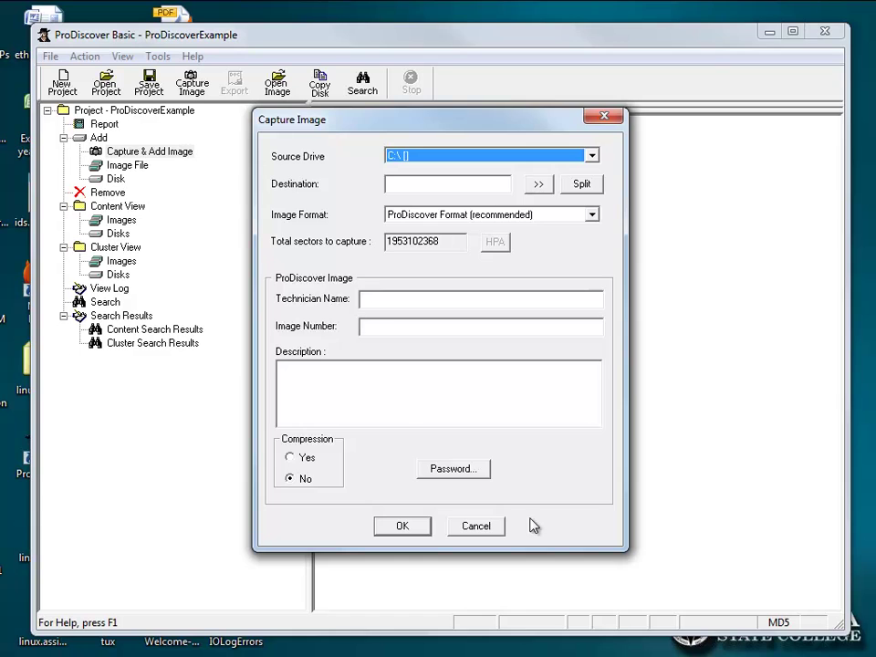
pyautogui.click(490, 529)
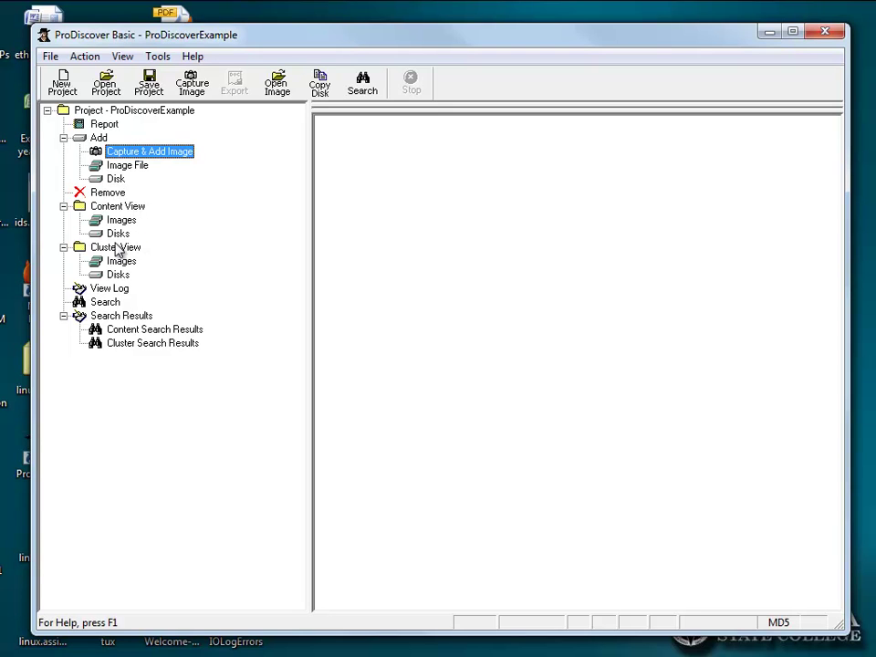
# Switch back and forth between Content View and Cluster View, ending on Cluster View.
pyautogui.click(118, 250)
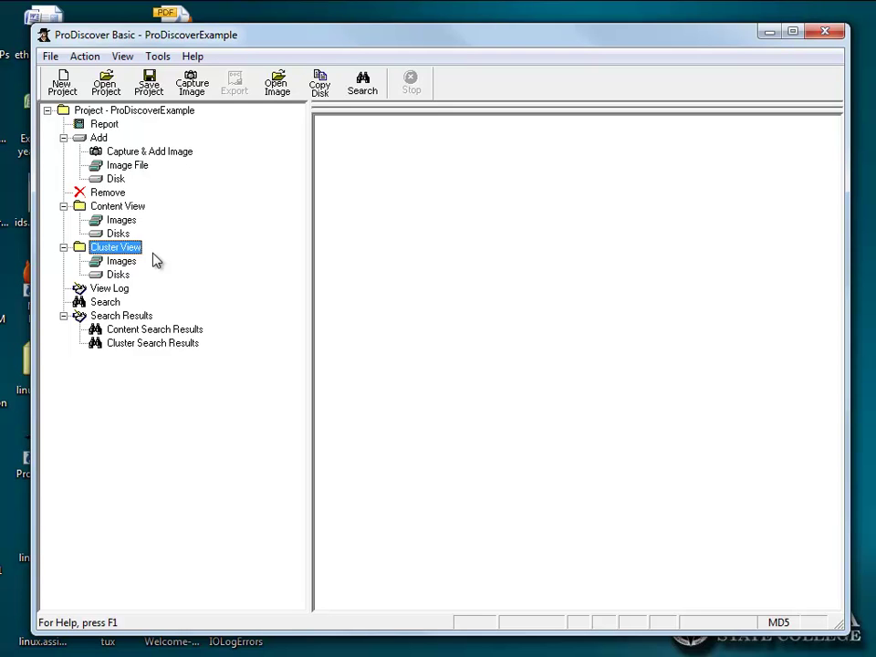
pyautogui.click(115, 206)
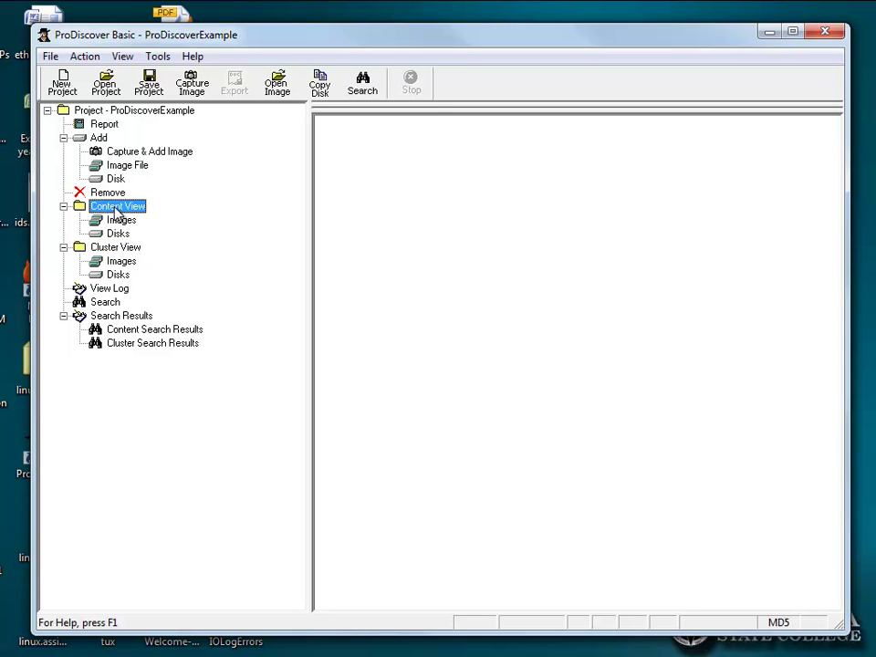
pyautogui.click(133, 247)
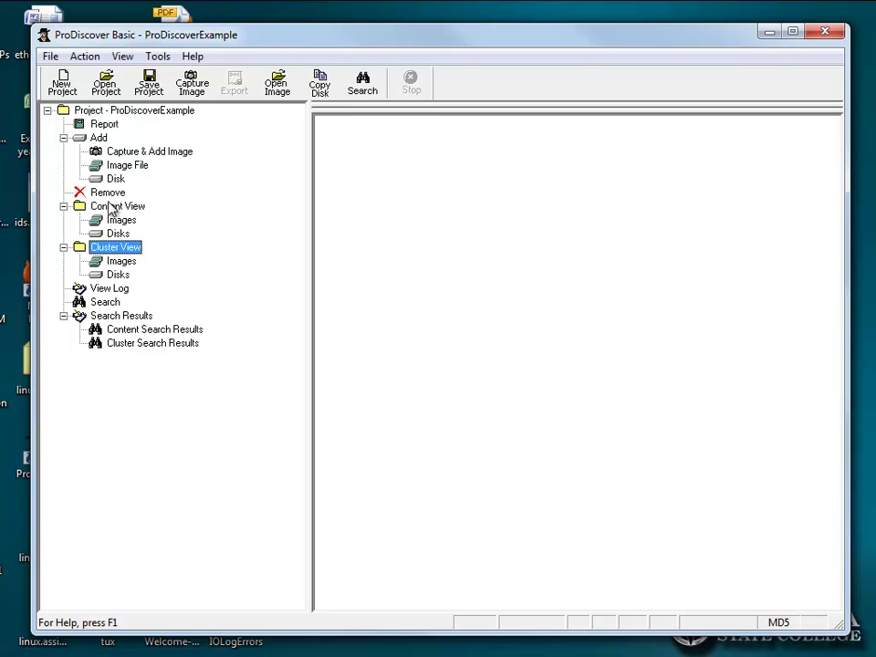
pyautogui.click(114, 205)
pyautogui.click(115, 248)
# Set up a capture of source drive C: to Prodiscover.example2.dd on the Desktop.
pyautogui.doubleClick(144, 152)
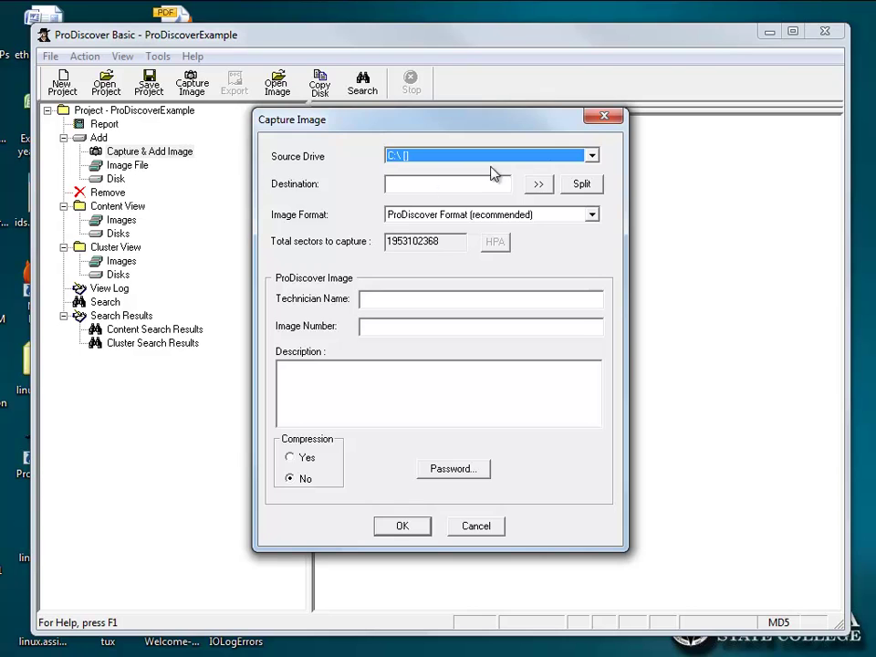
pyautogui.click(591, 157)
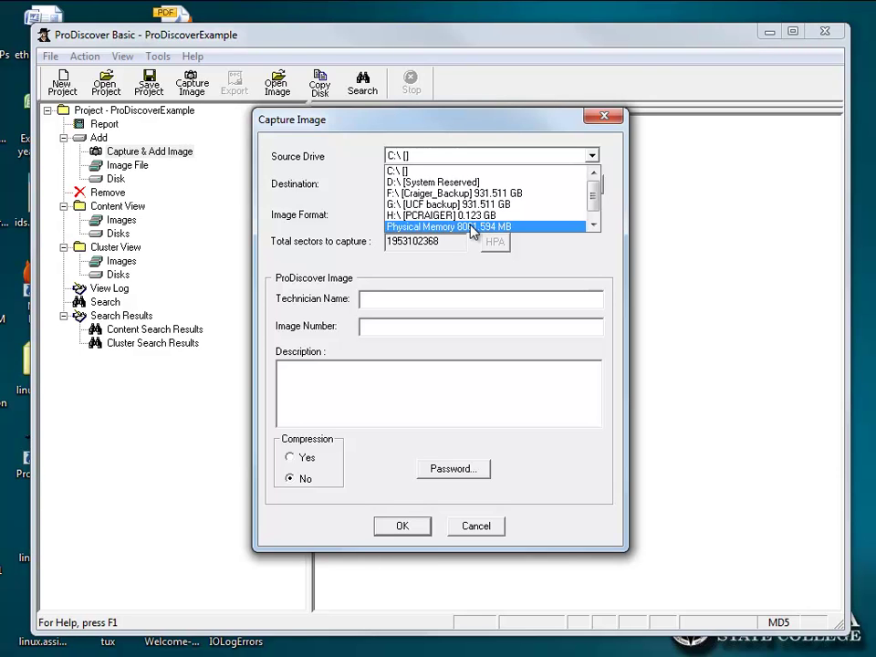
pyautogui.click(581, 256)
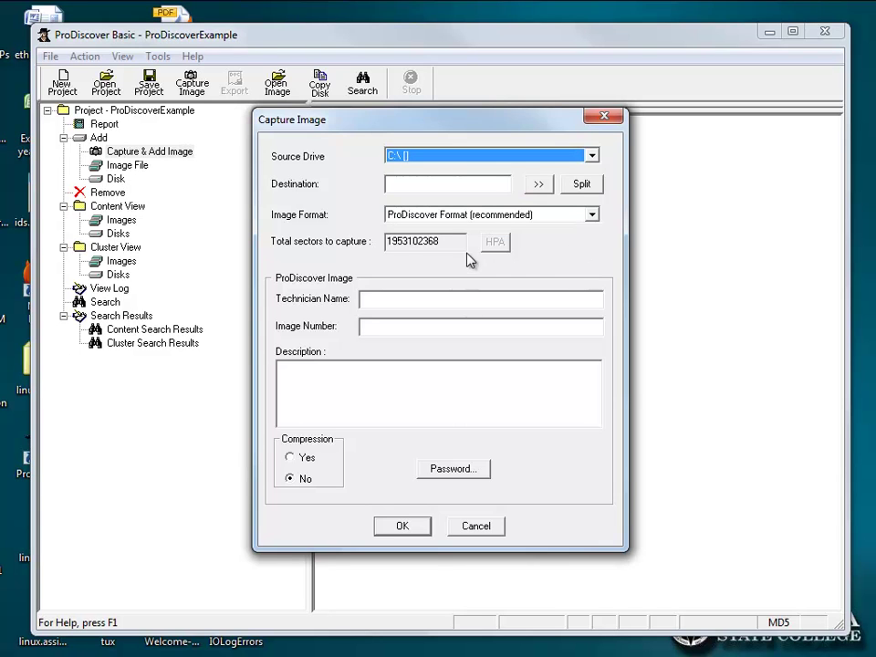
pyautogui.click(539, 186)
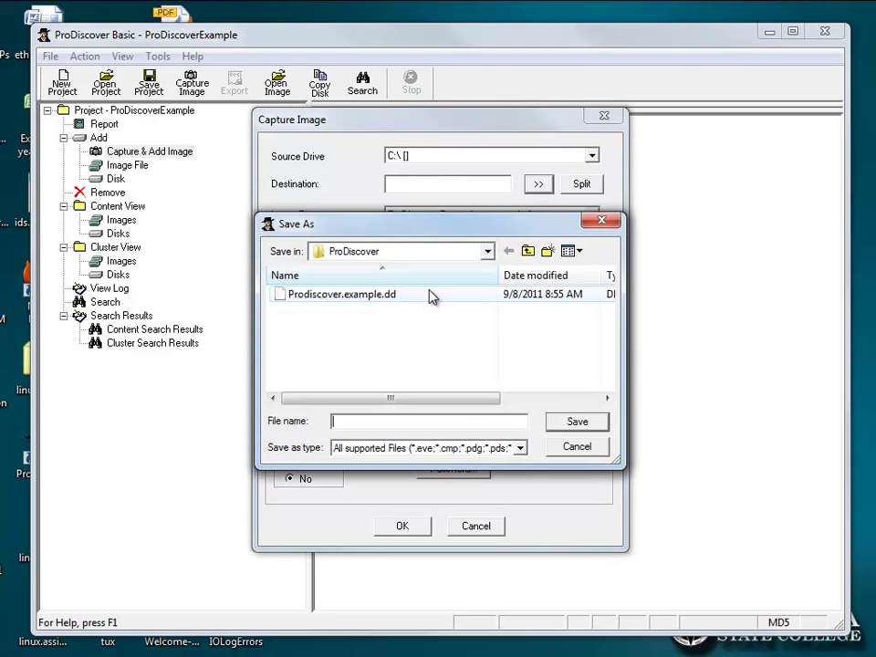
pyautogui.click(383, 299)
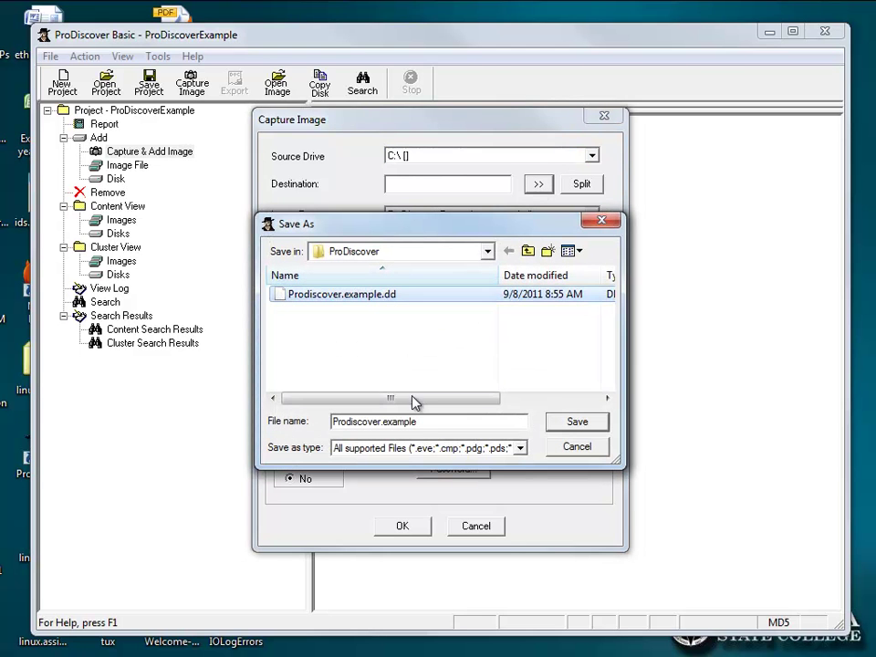
pyautogui.write('2')
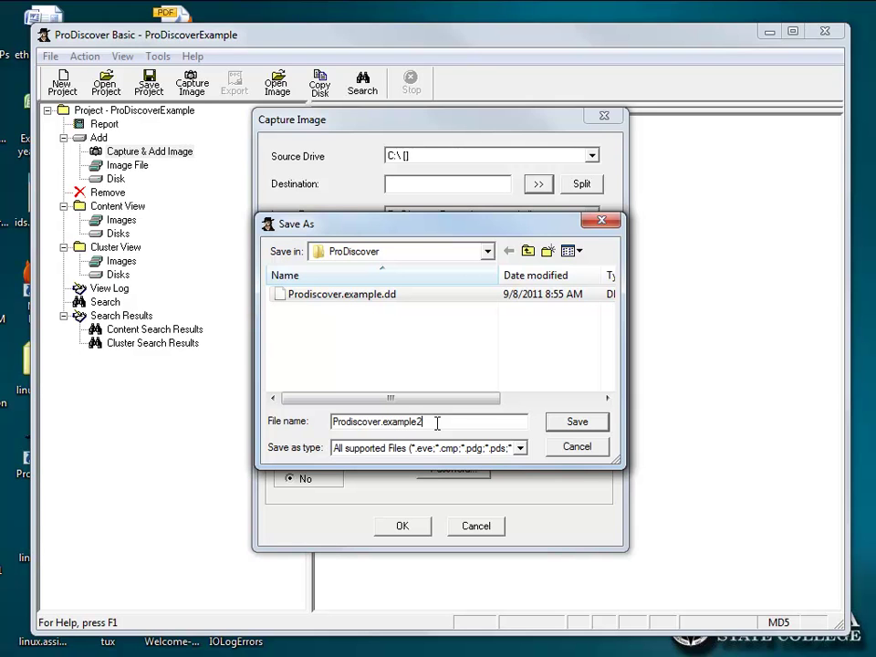
pyautogui.write('2')
pyautogui.press('BackSpace')
pyautogui.write('.dd')
pyautogui.click(575, 421)
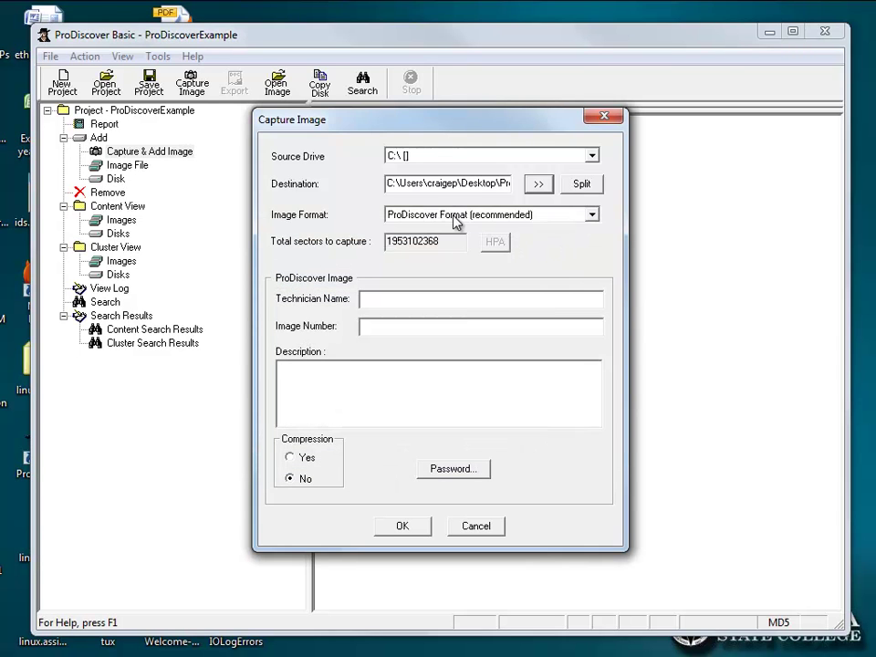
# Set the image format to UNIX-style dd, try the capture, and dismiss the not-enough-sectors error.
pyautogui.click(593, 215)
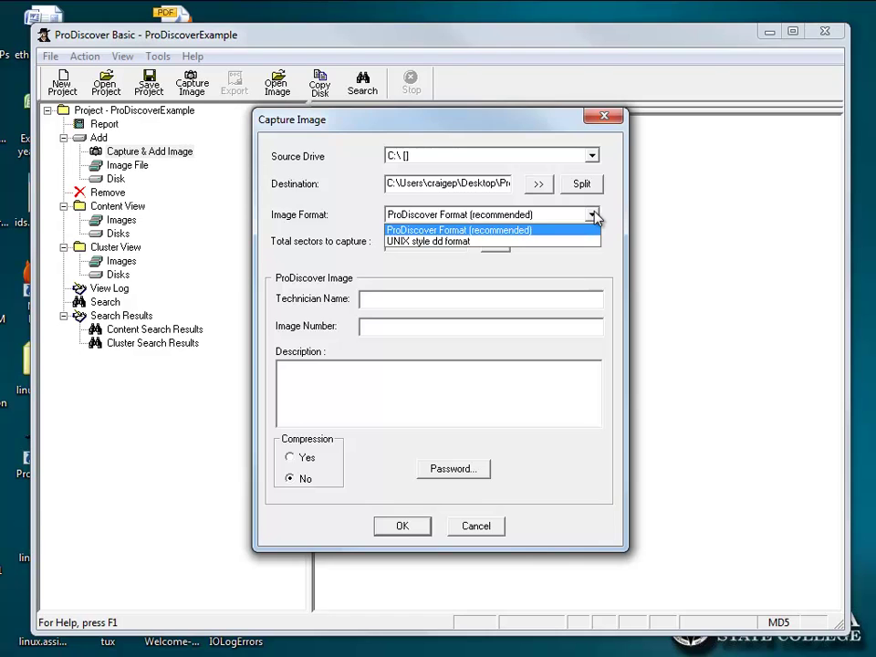
pyautogui.click(538, 301)
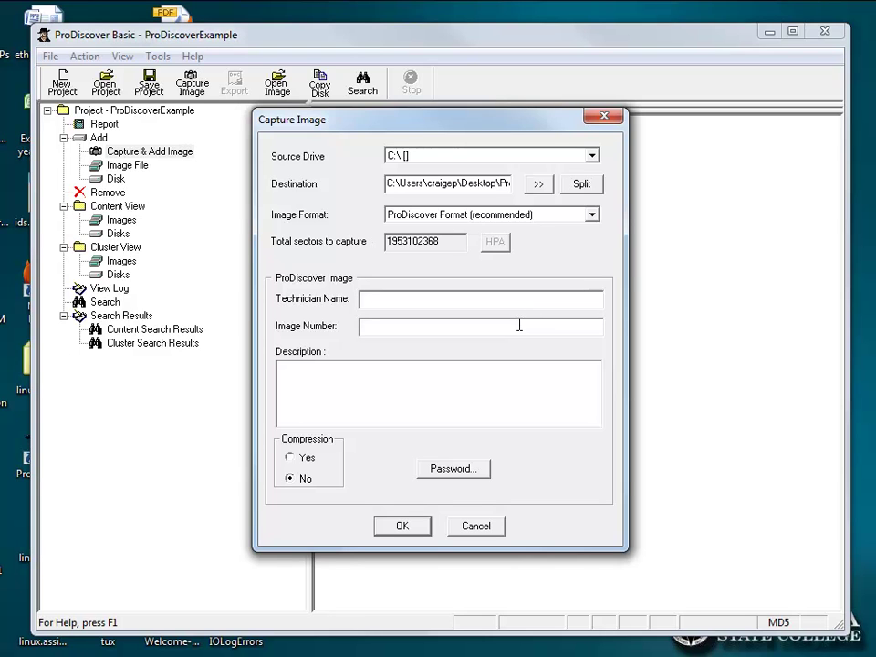
pyautogui.click(519, 321)
pyautogui.click(592, 215)
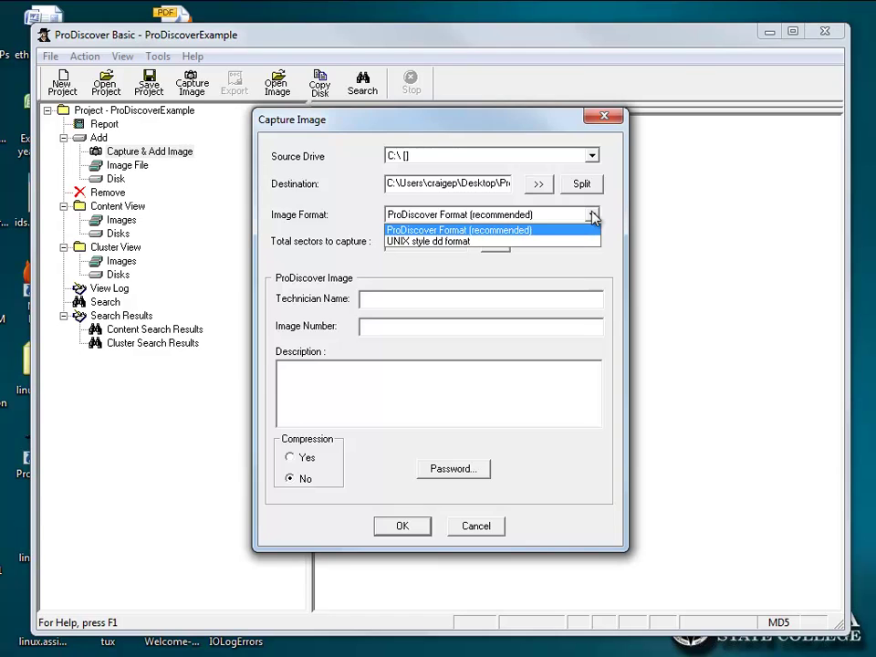
pyautogui.click(557, 242)
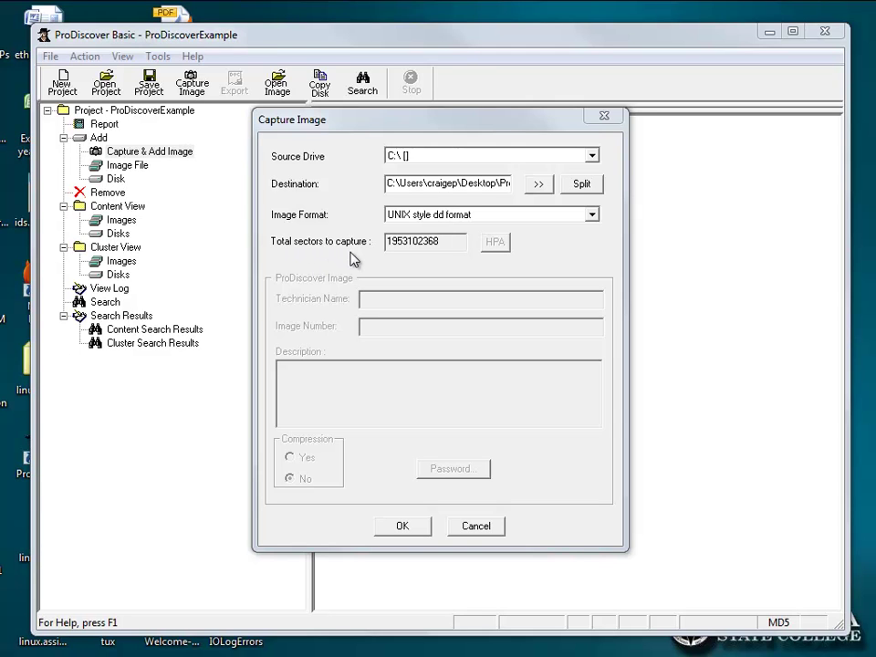
pyautogui.click(400, 527)
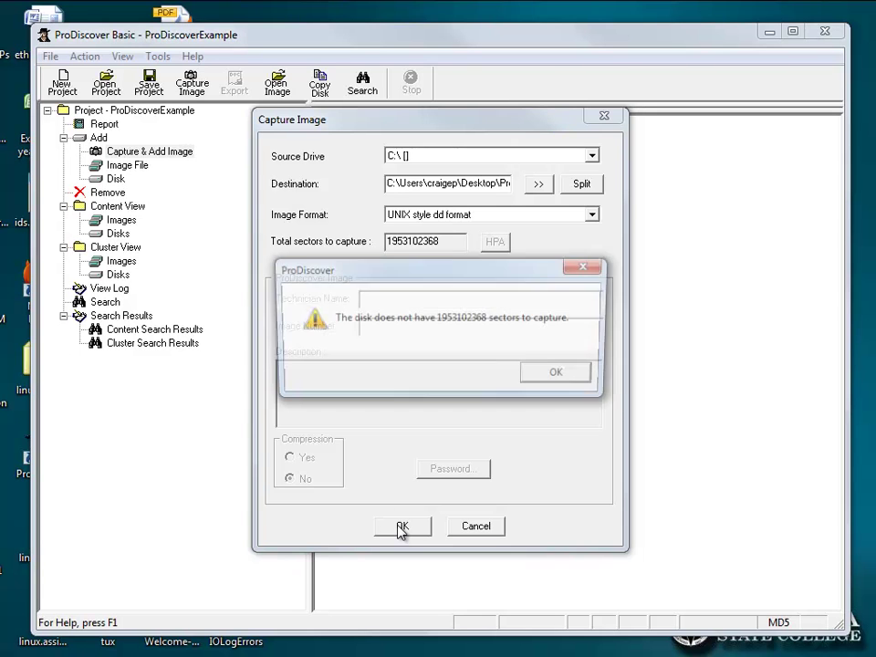
pyautogui.click(560, 376)
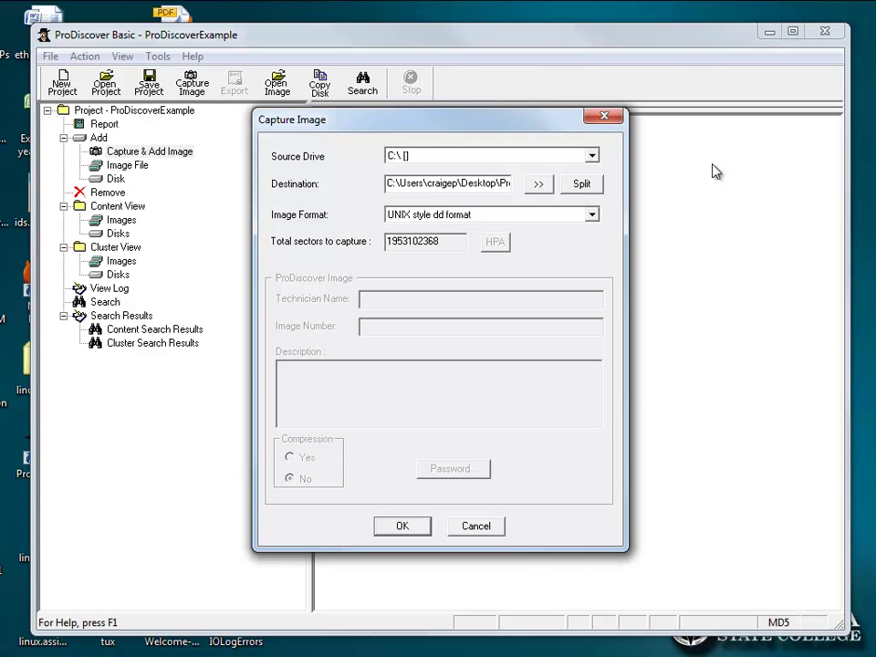
# Capture the 0.123 GB H: drive instead, proceeding past the dd format warning.
pyautogui.click(591, 155)
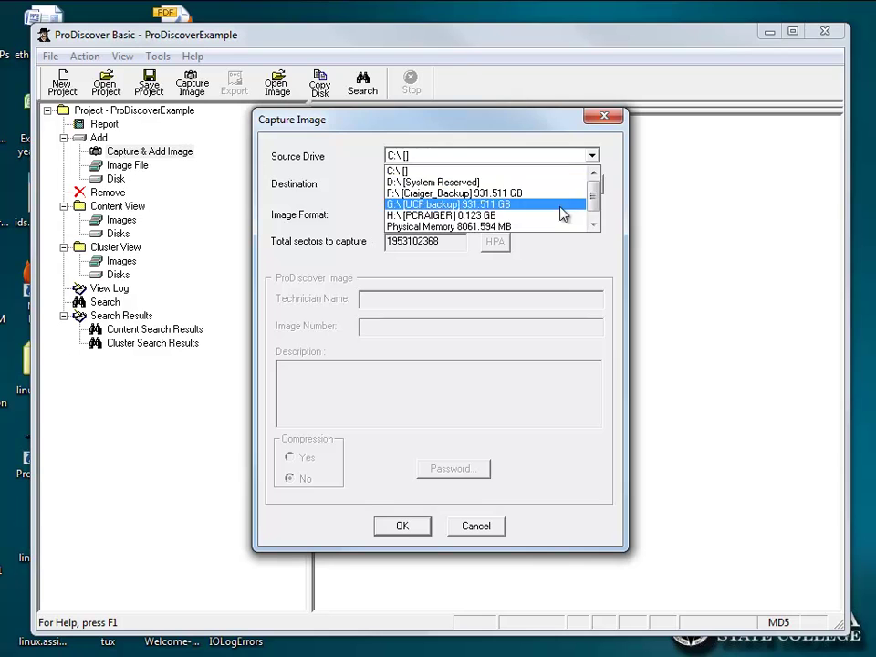
pyautogui.click(558, 216)
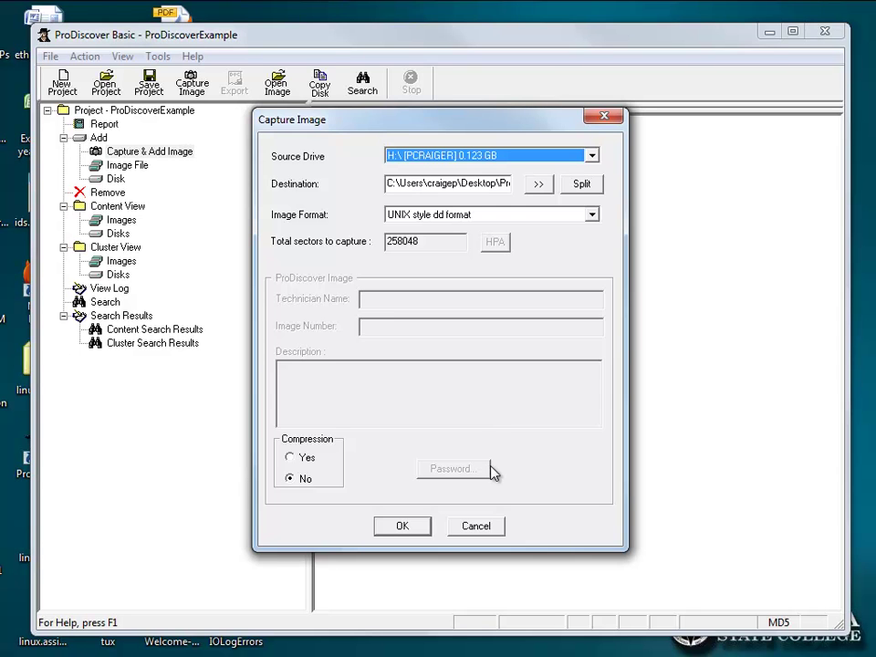
pyautogui.click(415, 527)
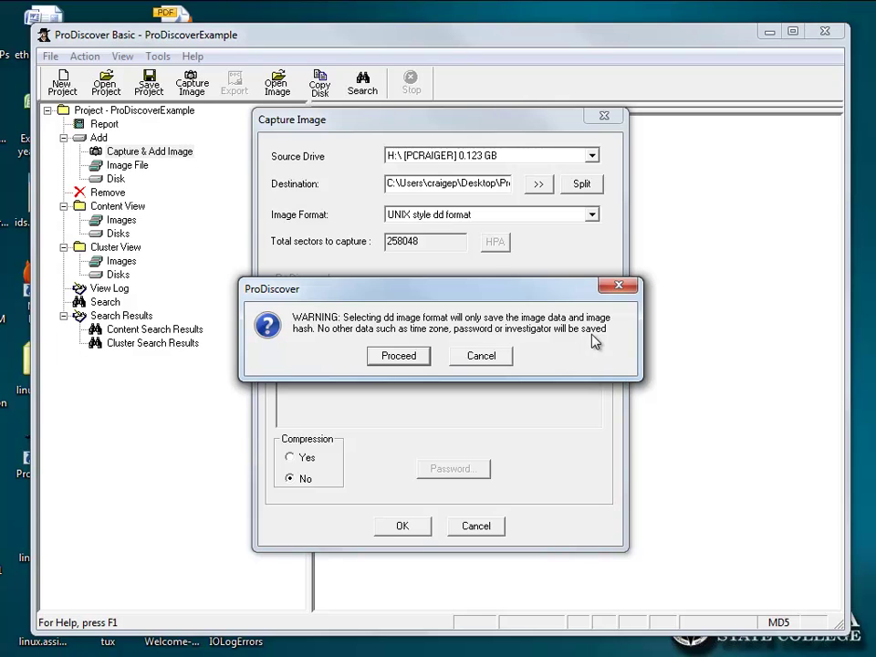
pyautogui.click(387, 355)
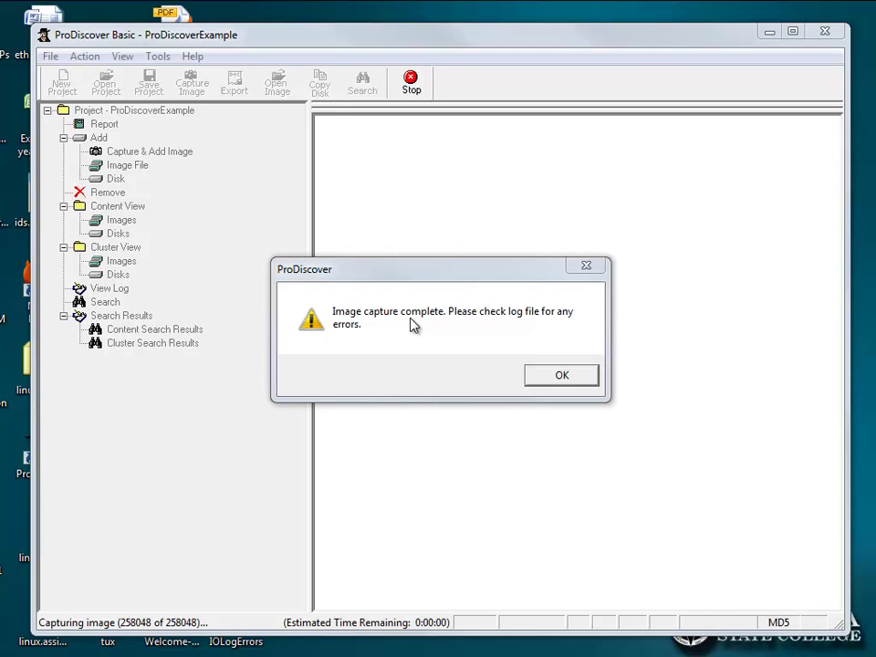
# Acknowledge capture completion and view Prodiscover.example2.dd's log, which shows no I/O errors.
pyautogui.click(559, 377)
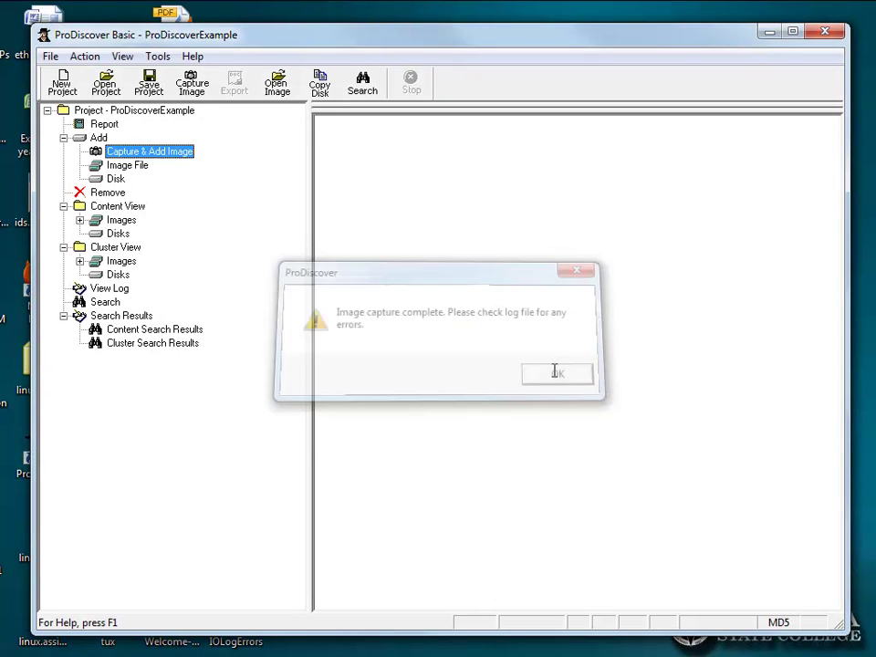
pyautogui.click(111, 289)
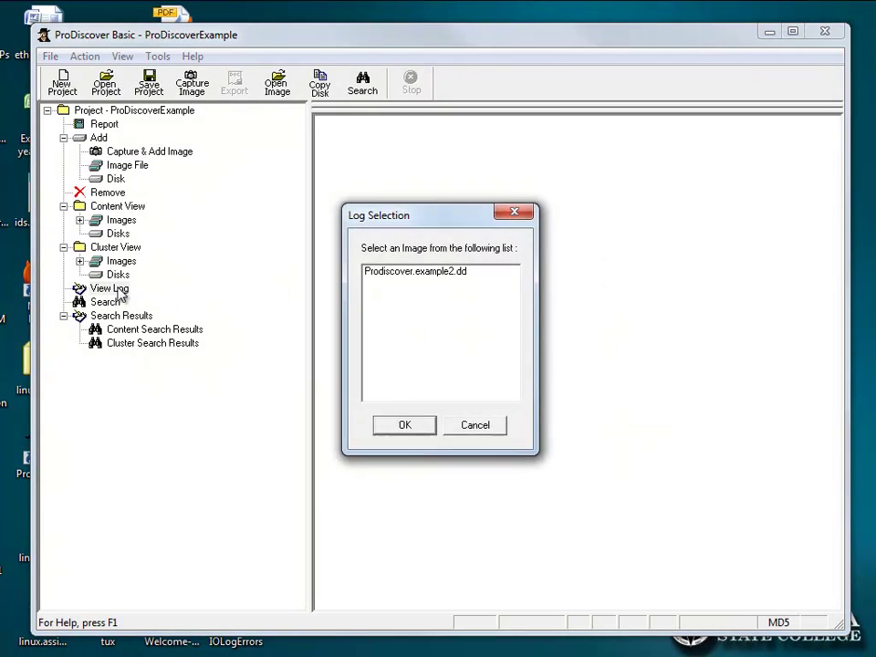
pyautogui.click(415, 273)
pyautogui.click(429, 423)
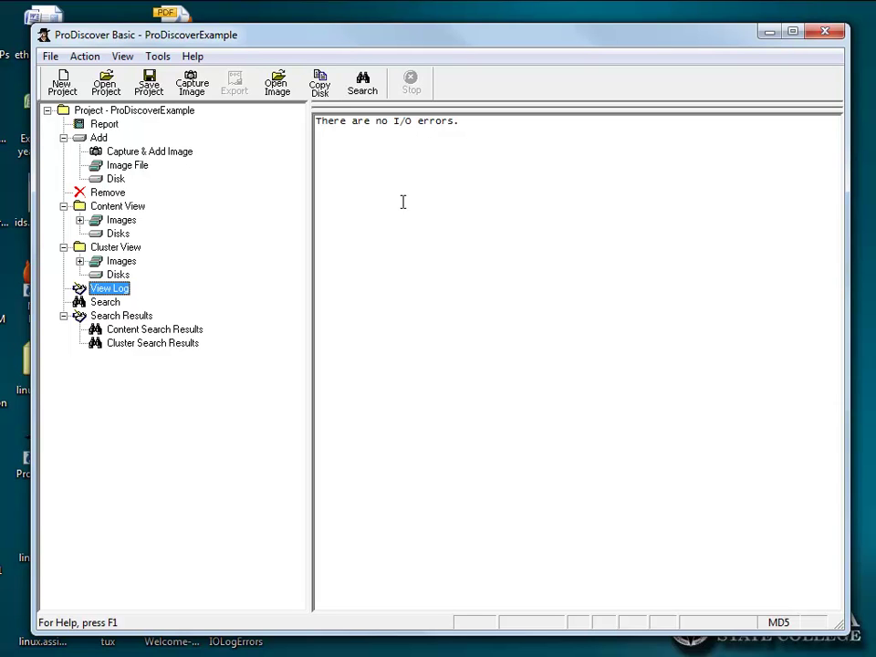
pyautogui.click(104, 209)
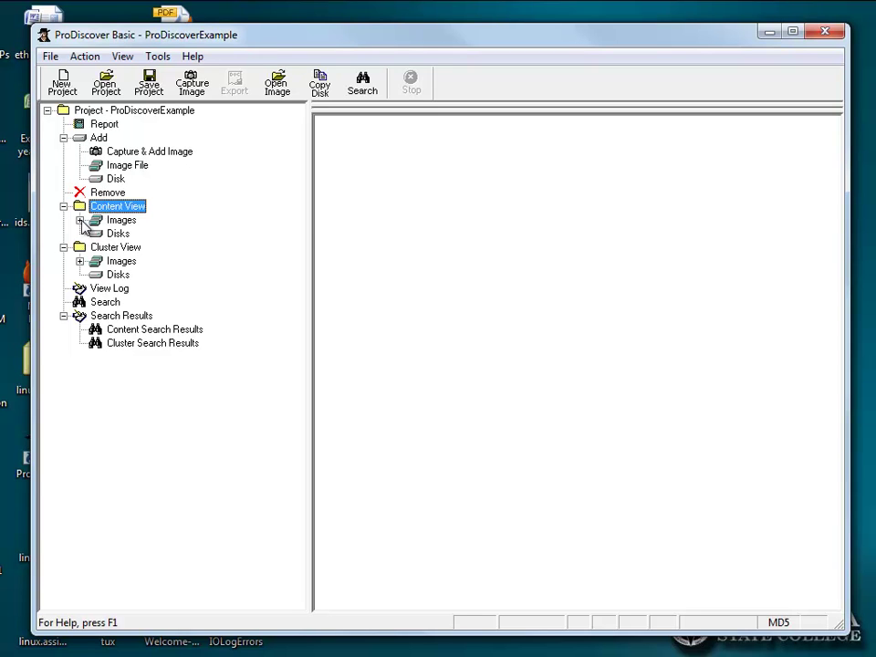
# Expand Content View > Images and list the captured image's files.
pyautogui.click(80, 220)
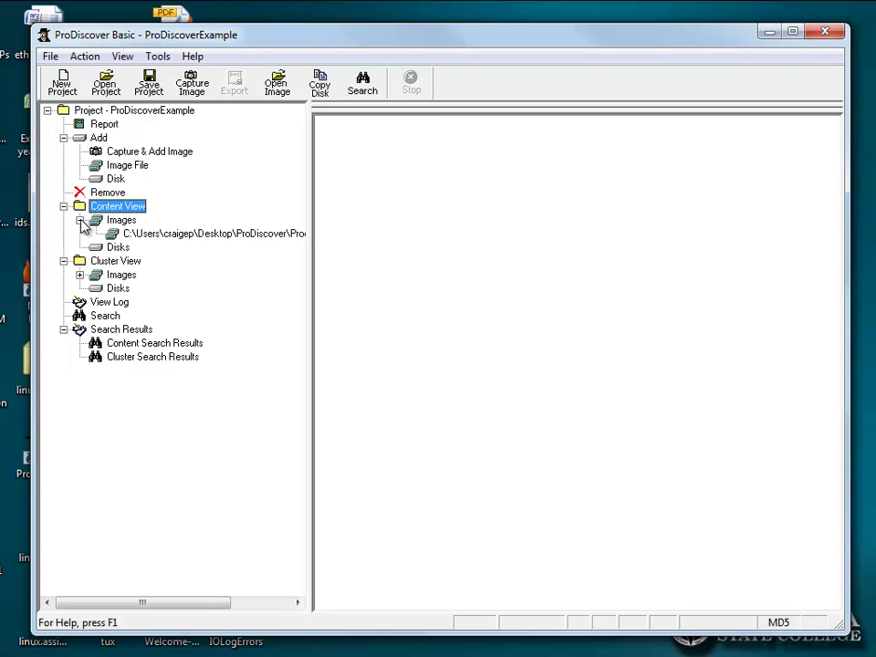
pyautogui.click(179, 234)
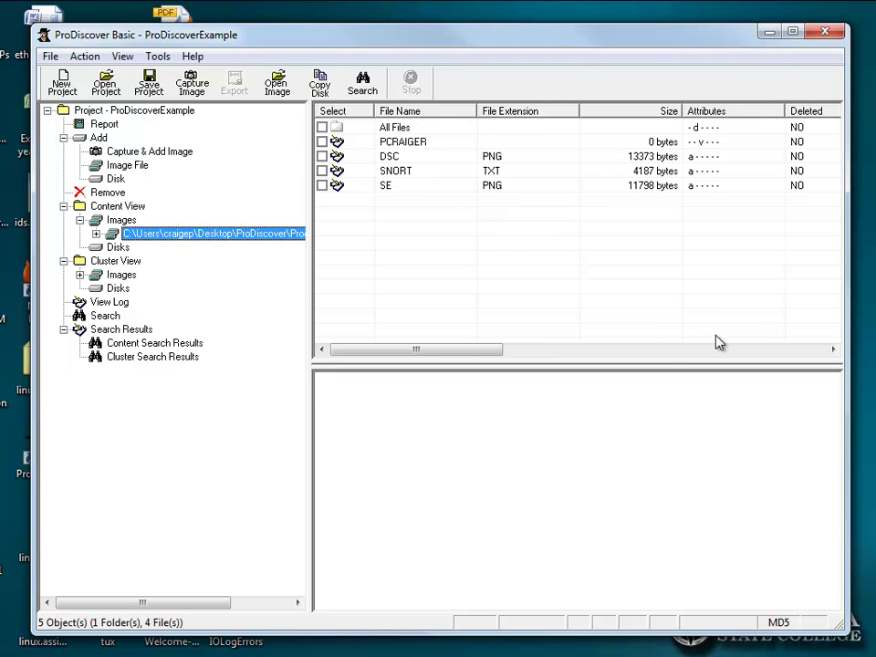
pyautogui.moveTo(489, 352)
pyautogui.mouseDown()
pyautogui.moveTo(497, 351)
pyautogui.moveTo(476, 352)
pyautogui.mouseUp()
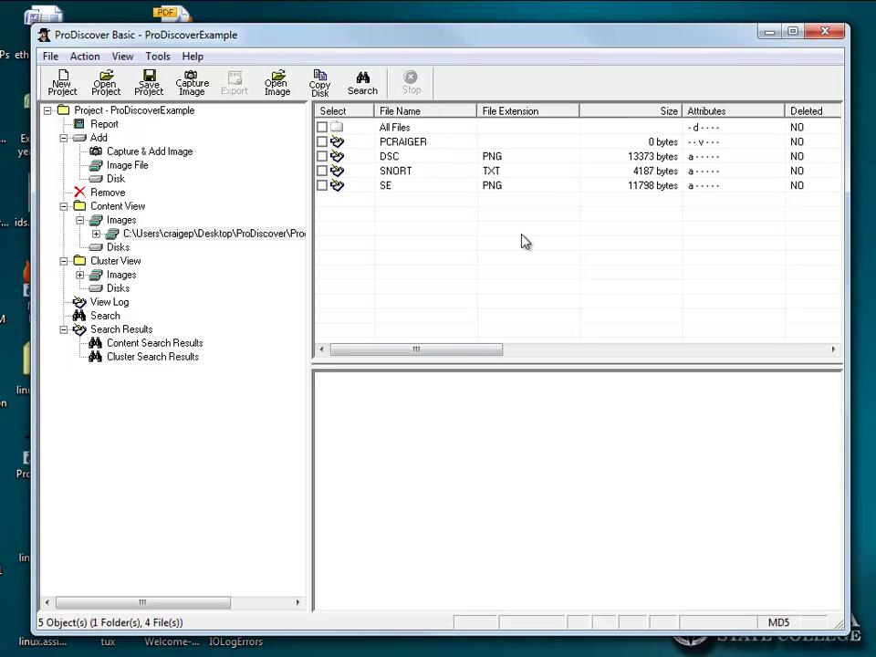
pyautogui.moveTo(447, 354); pyautogui.dragTo(566, 348)
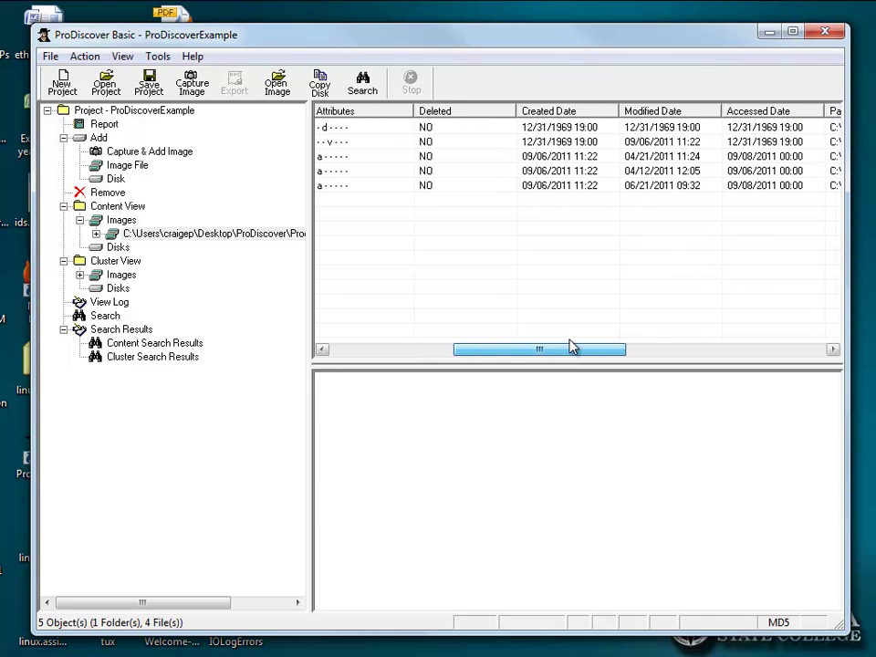
pyautogui.moveTo(572, 347); pyautogui.dragTo(578, 347)
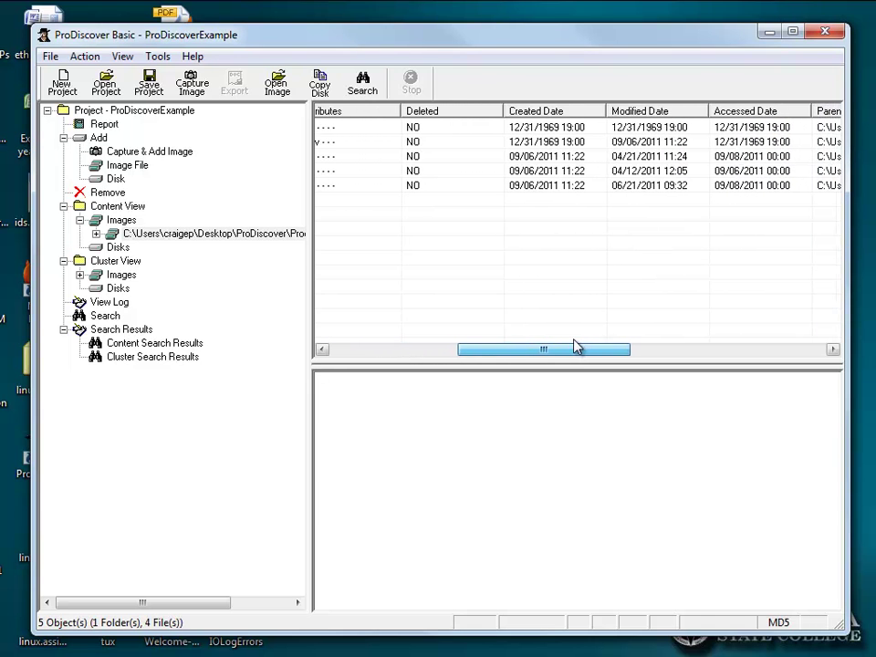
pyautogui.click(546, 129)
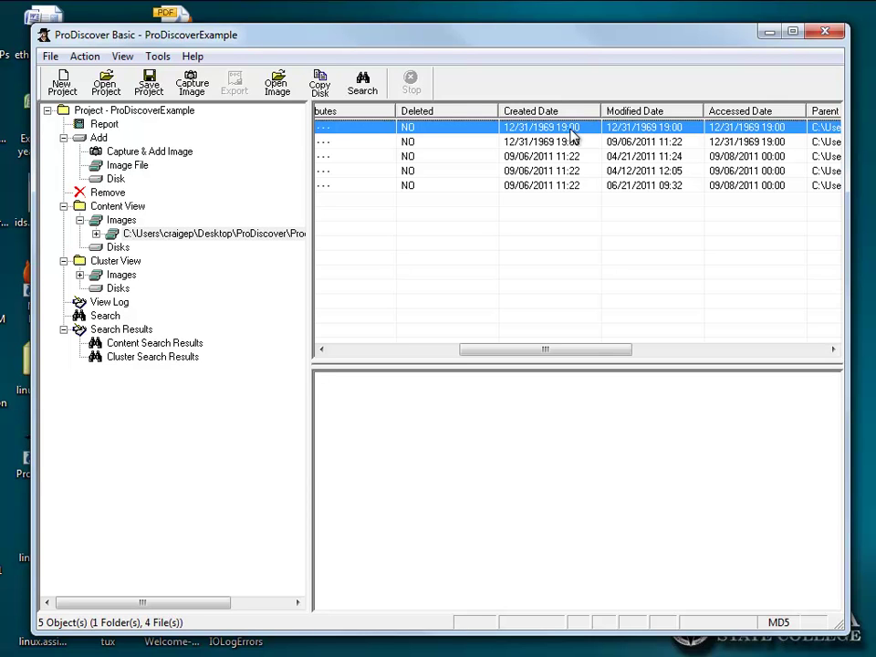
# Scroll the file list horizontally to review the date and checksum columns.
pyautogui.moveTo(600, 356); pyautogui.dragTo(435, 356)
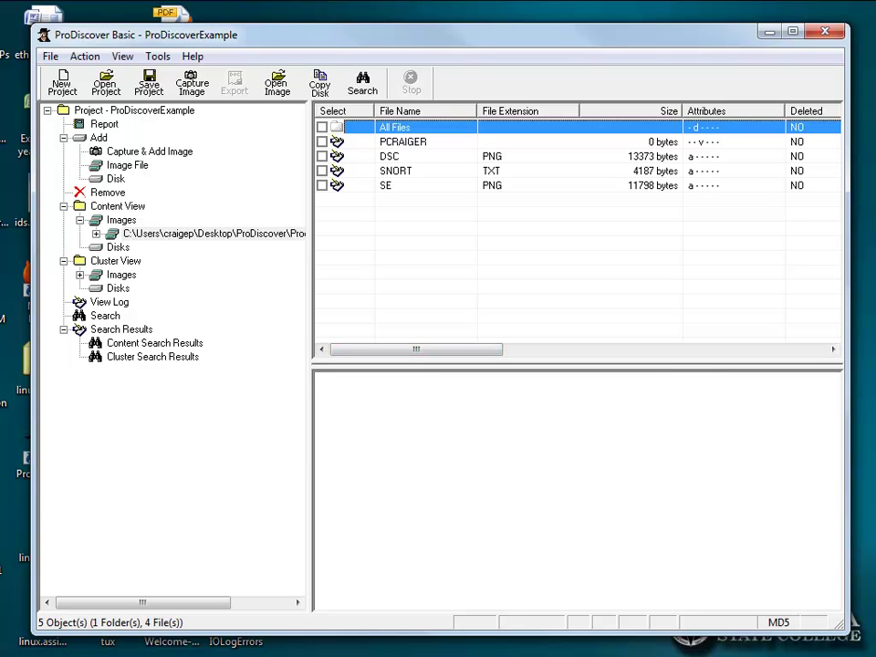
pyautogui.moveTo(421, 352); pyautogui.dragTo(572, 354)
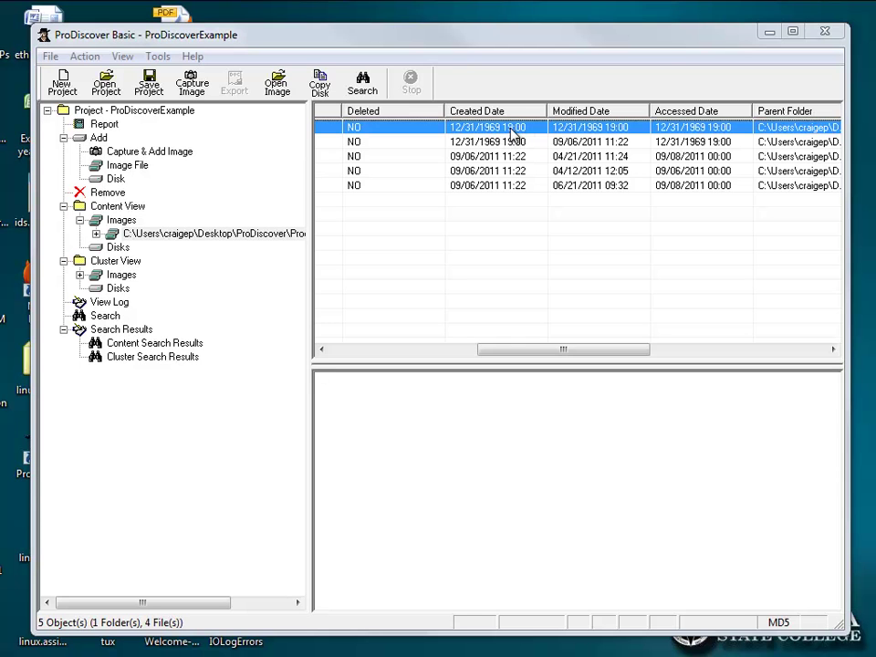
pyautogui.moveTo(586, 352); pyautogui.dragTo(672, 354)
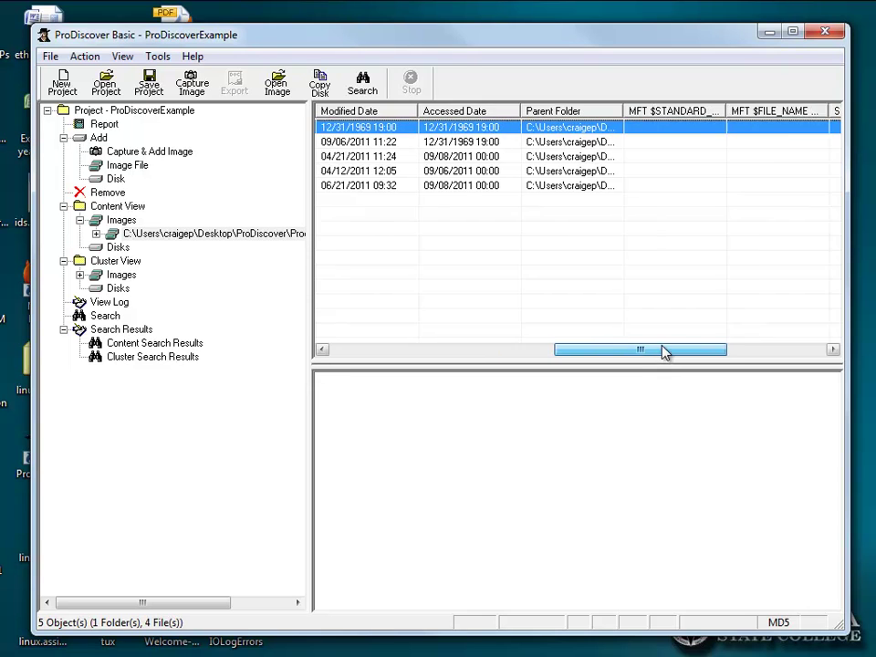
pyautogui.moveTo(601, 110); pyautogui.dragTo(623, 110)
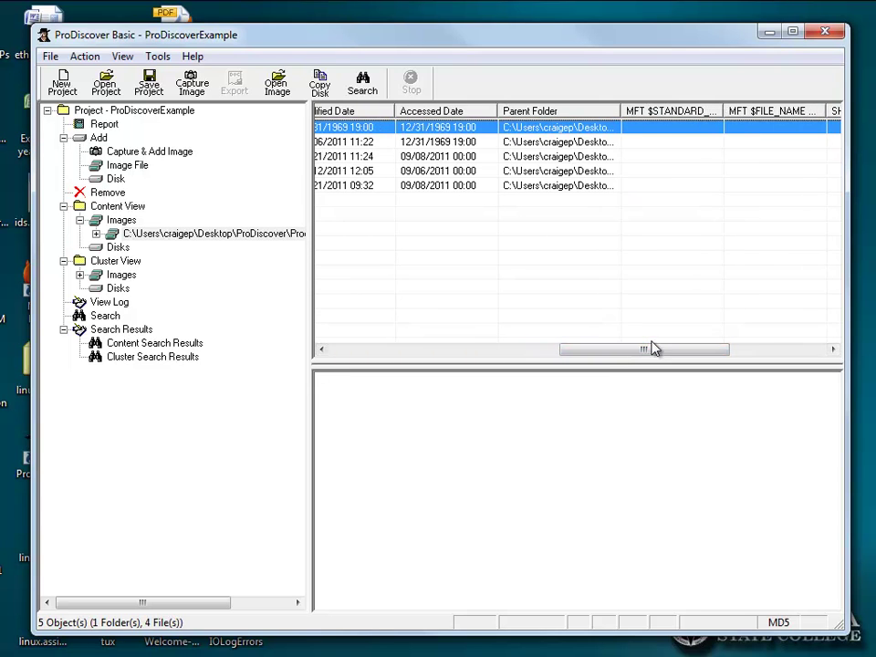
pyautogui.moveTo(655, 349)
pyautogui.mouseDown()
pyautogui.moveTo(624, 357)
pyautogui.moveTo(715, 352)
pyautogui.moveTo(711, 340)
pyautogui.mouseUp()
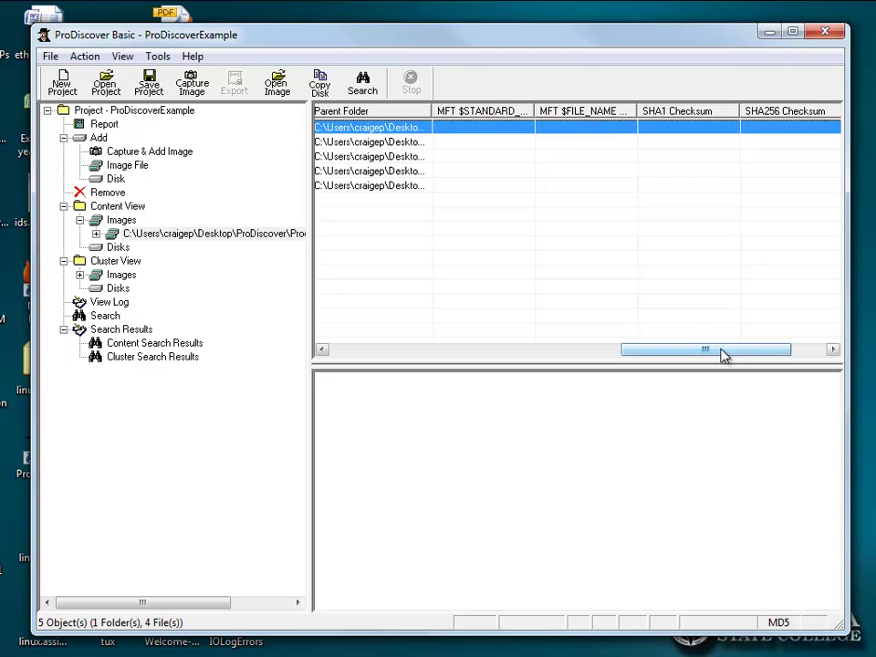
pyautogui.moveTo(720, 353); pyautogui.dragTo(756, 354)
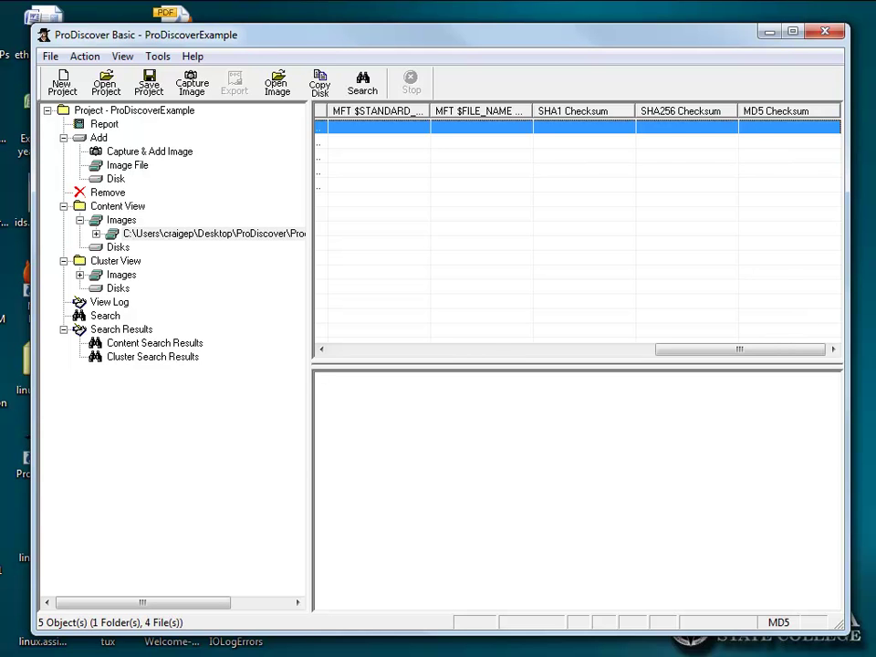
pyautogui.moveTo(489, 356); pyautogui.dragTo(819, 359)
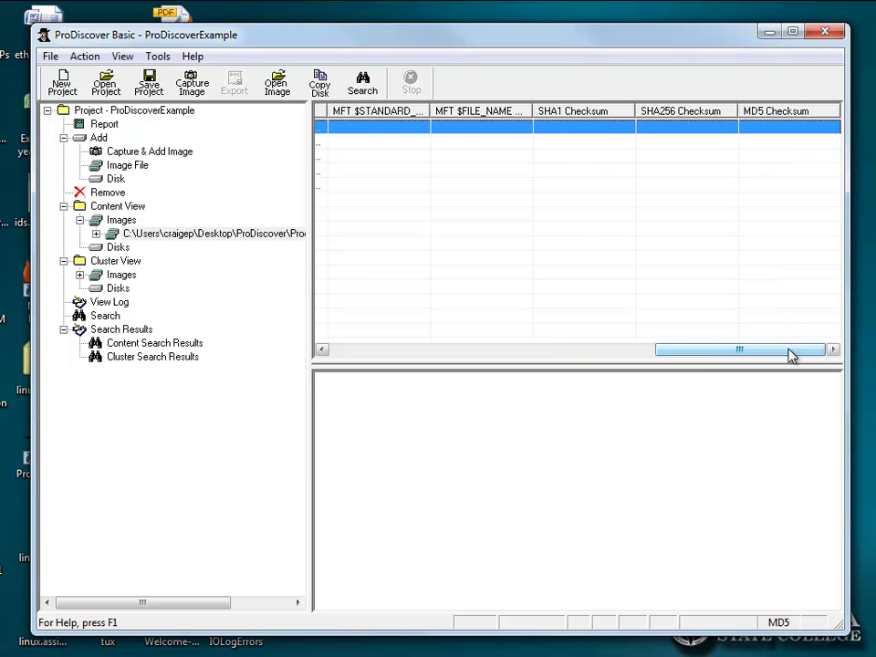
pyautogui.moveTo(788, 352); pyautogui.dragTo(464, 354)
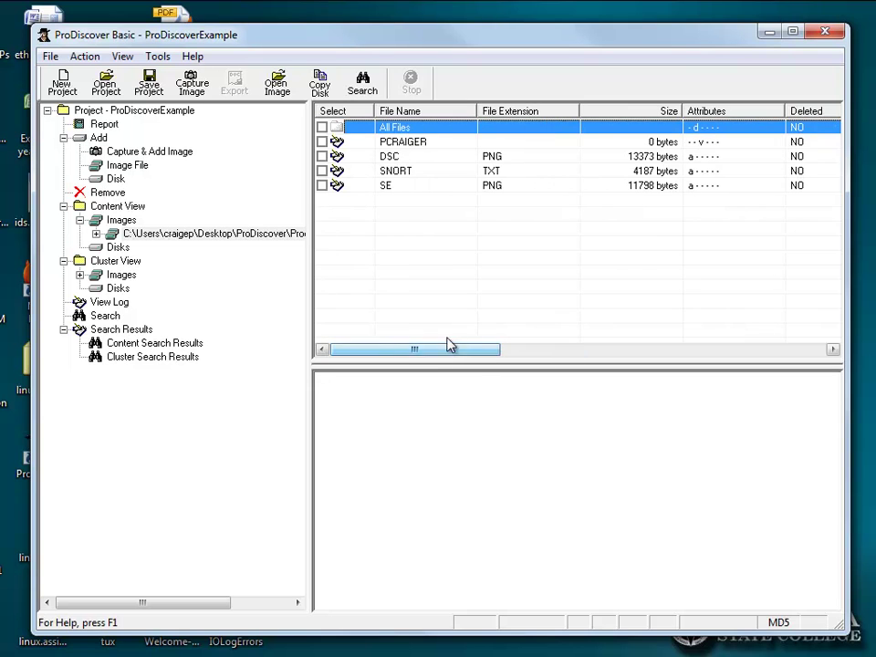
pyautogui.click(157, 57)
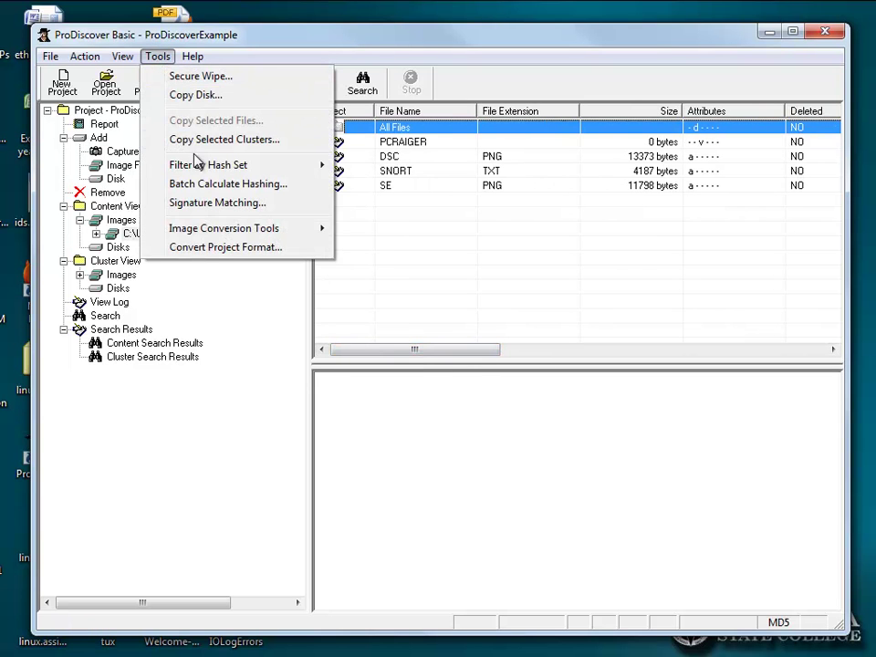
pyautogui.moveTo(208, 165)
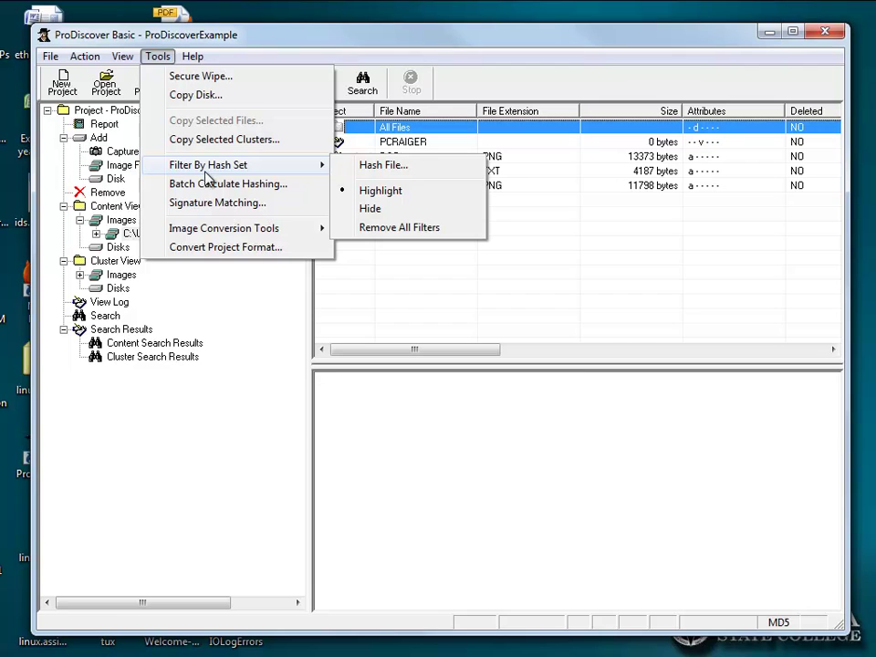
pyautogui.click(415, 166)
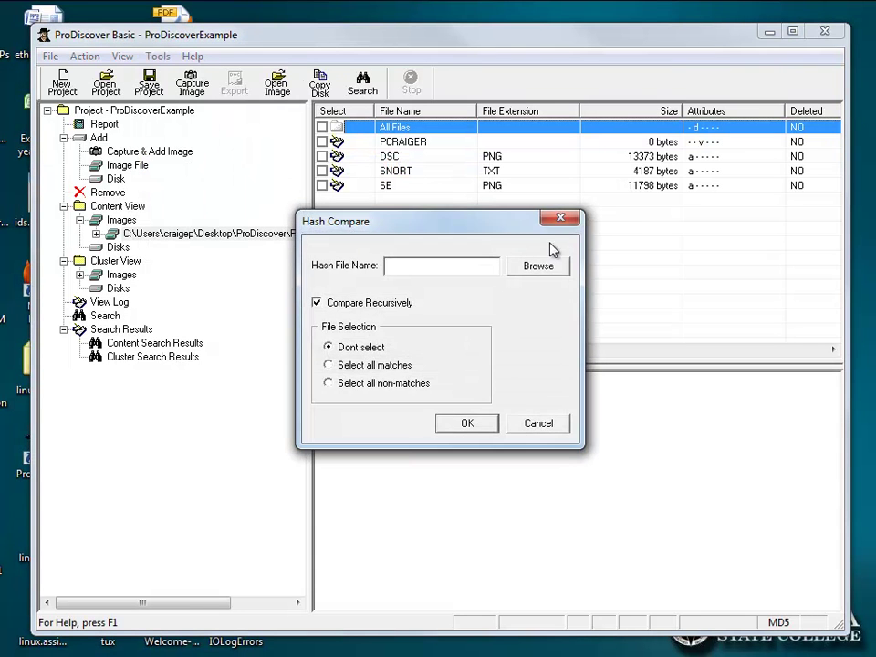
pyautogui.moveTo(487, 219)
pyautogui.mouseDown()
pyautogui.moveTo(512, 196)
pyautogui.moveTo(480, 212)
pyautogui.mouseUp()
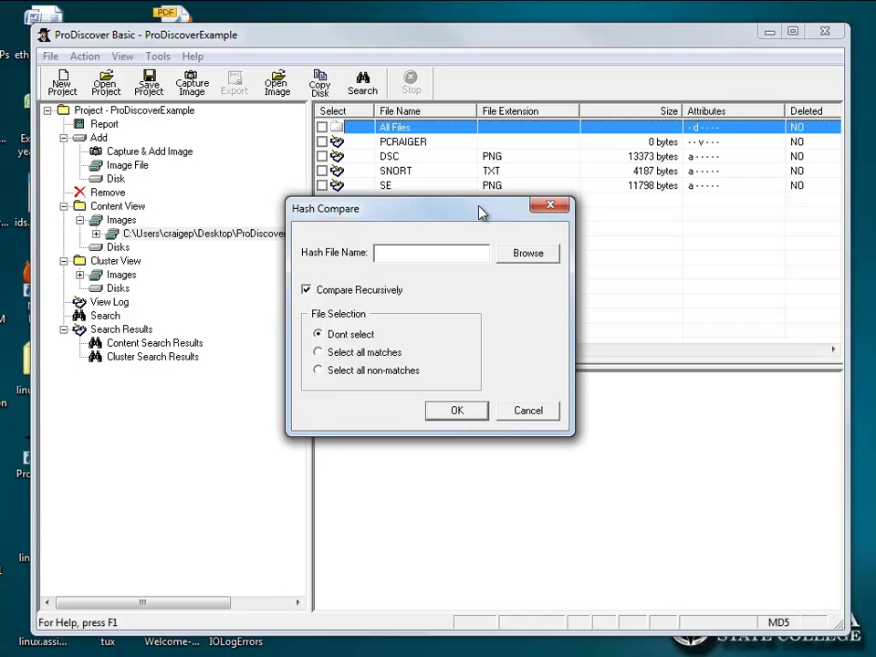
pyautogui.click(530, 411)
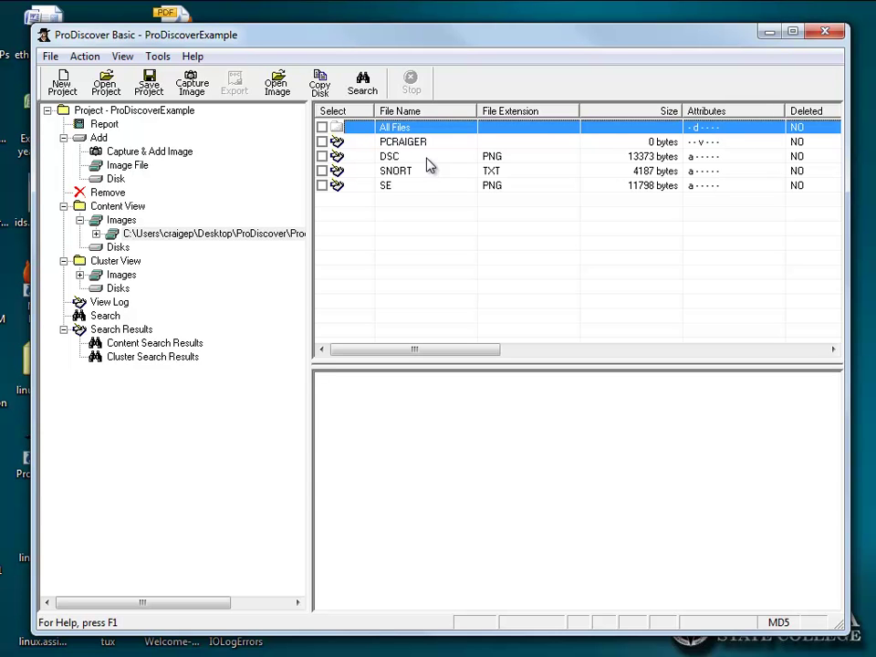
pyautogui.click(428, 157)
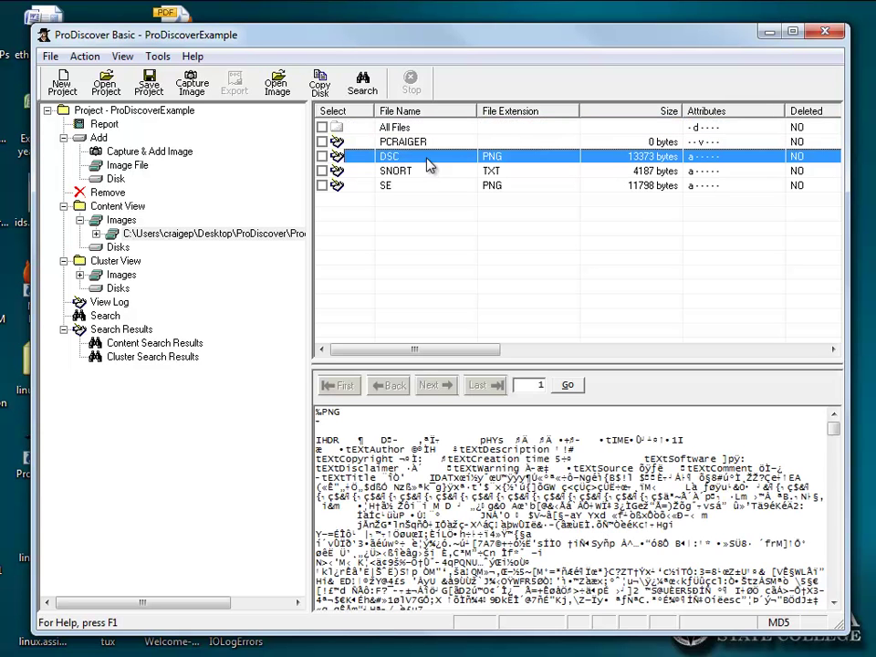
pyautogui.click(424, 170)
pyautogui.click(424, 184)
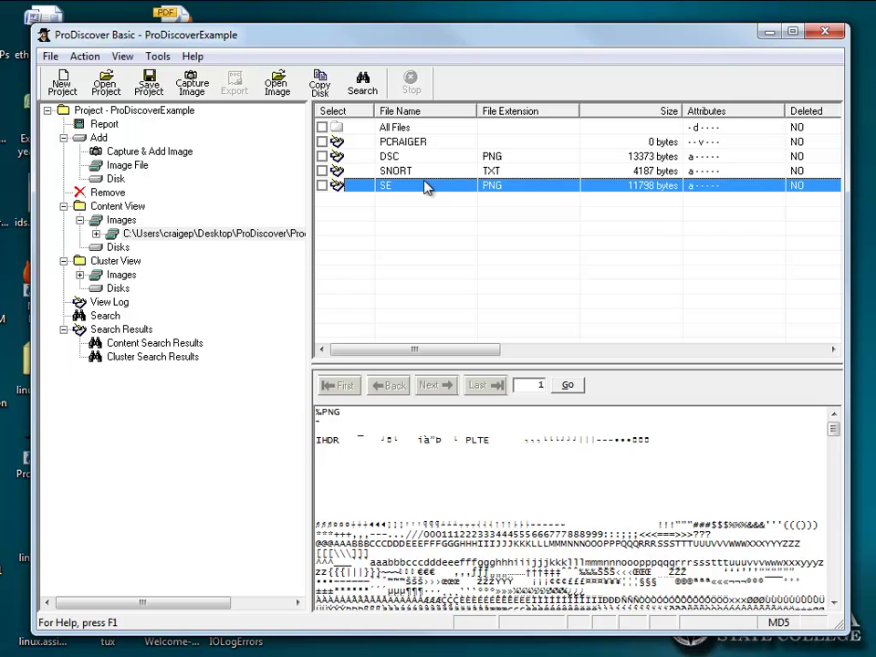
pyautogui.click(426, 171)
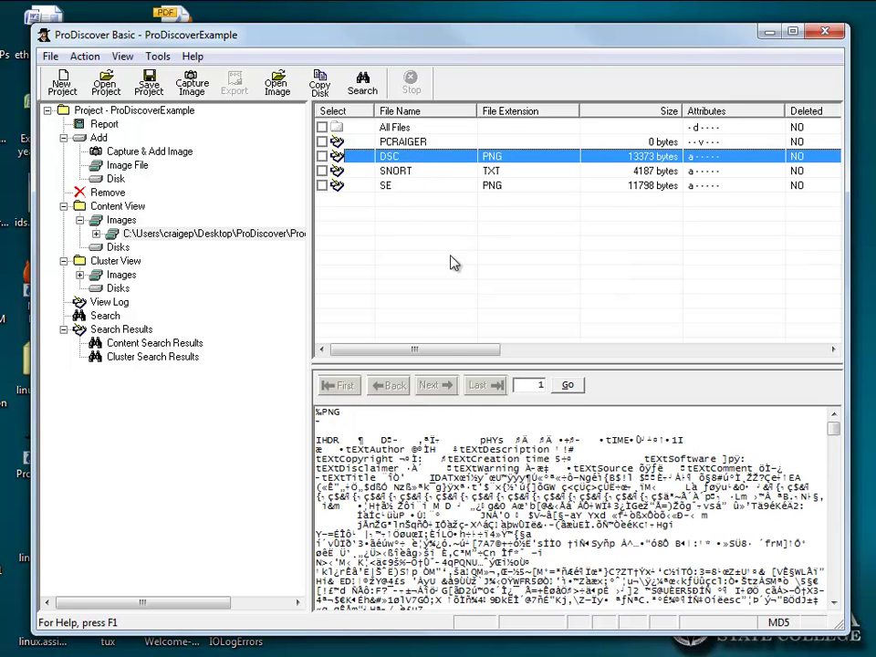
pyautogui.moveTo(449, 352); pyautogui.dragTo(773, 354)
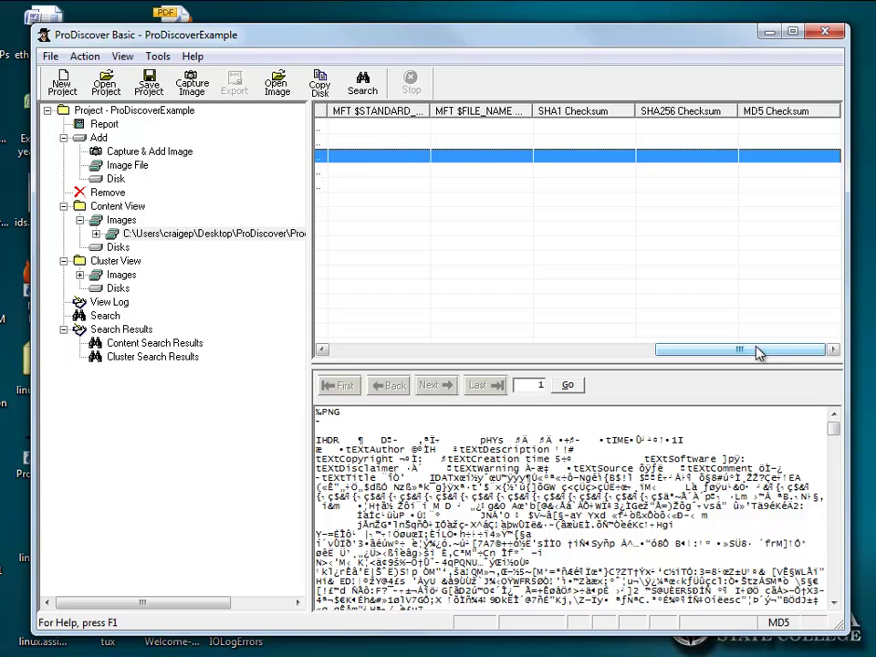
pyautogui.moveTo(755, 353); pyautogui.dragTo(428, 352)
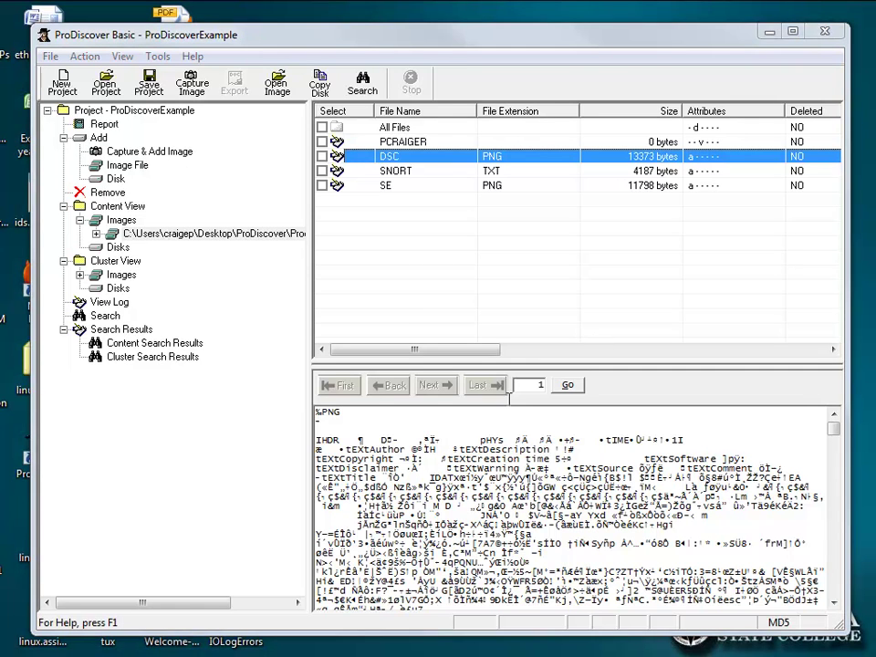
pyautogui.moveTo(537, 364); pyautogui.dragTo(536, 321)
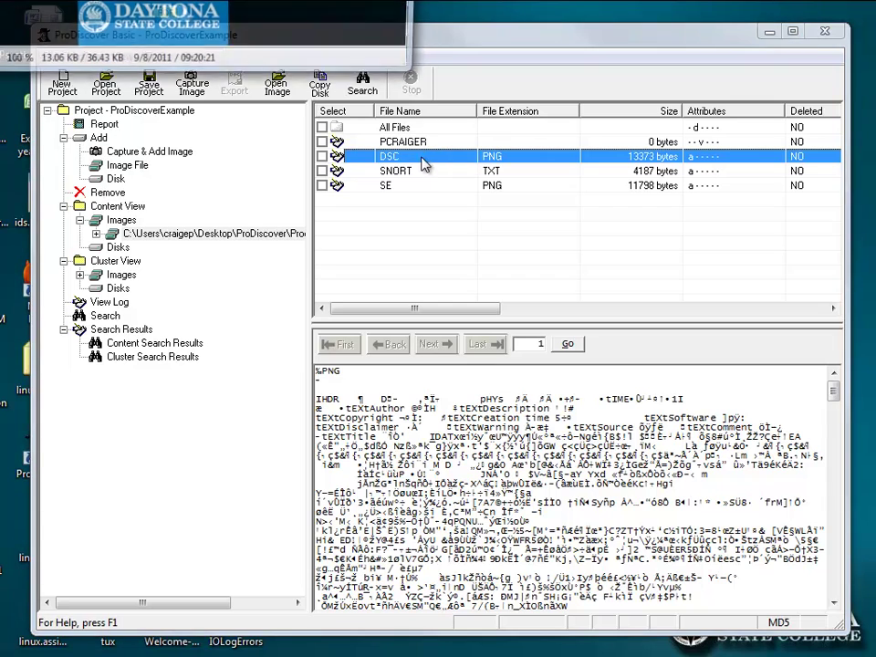
pyautogui.moveTo(416, 11)
pyautogui.mouseDown()
pyautogui.moveTo(589, 231)
pyautogui.moveTo(593, 257)
pyautogui.moveTo(408, 395)
pyautogui.mouseUp()
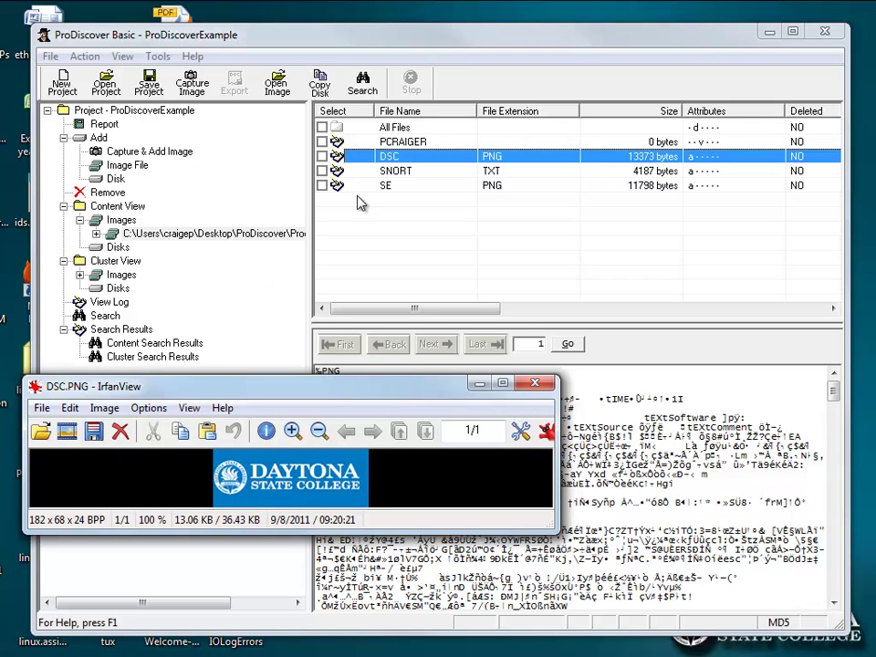
pyautogui.click(418, 143)
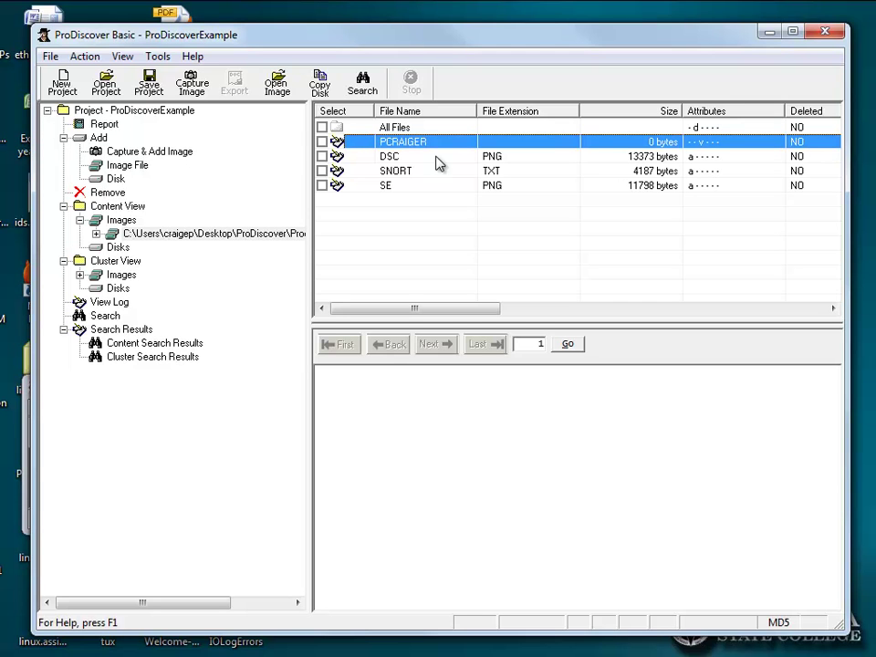
pyautogui.click(437, 157)
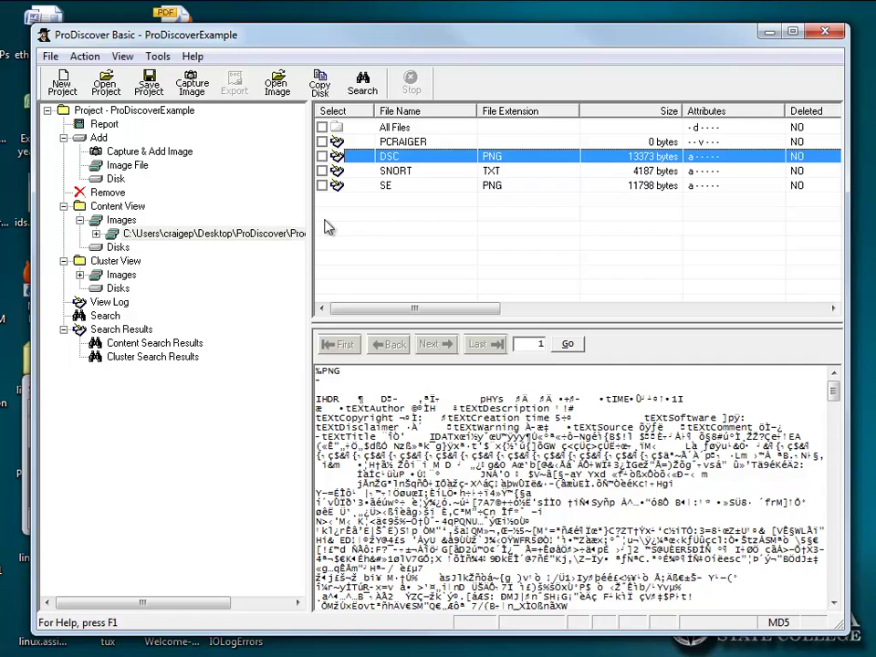
pyautogui.doubleClick(387, 185)
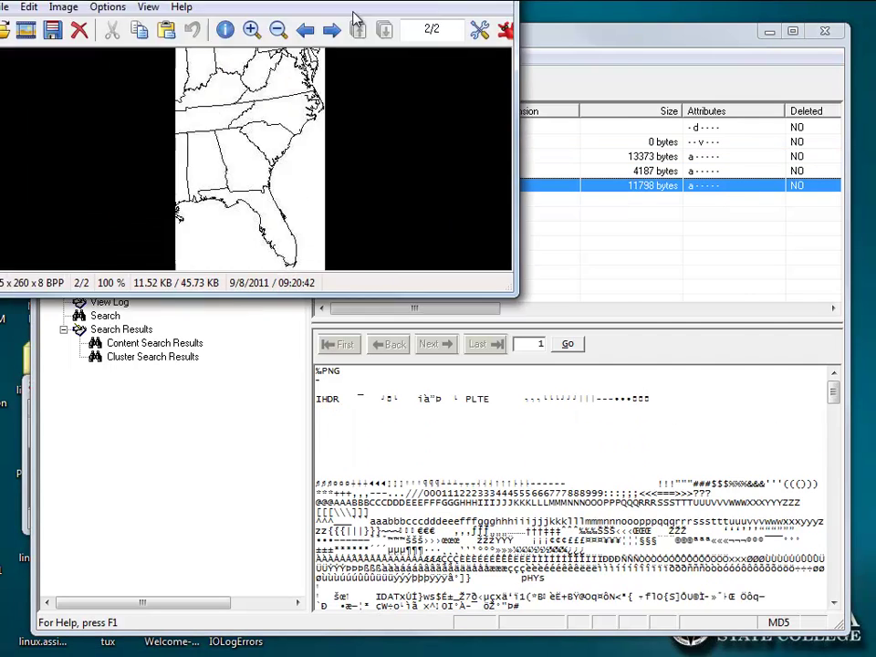
pyautogui.moveTo(354, 19)
pyautogui.mouseDown()
pyautogui.moveTo(538, 196)
pyautogui.moveTo(565, 198)
pyautogui.mouseUp()
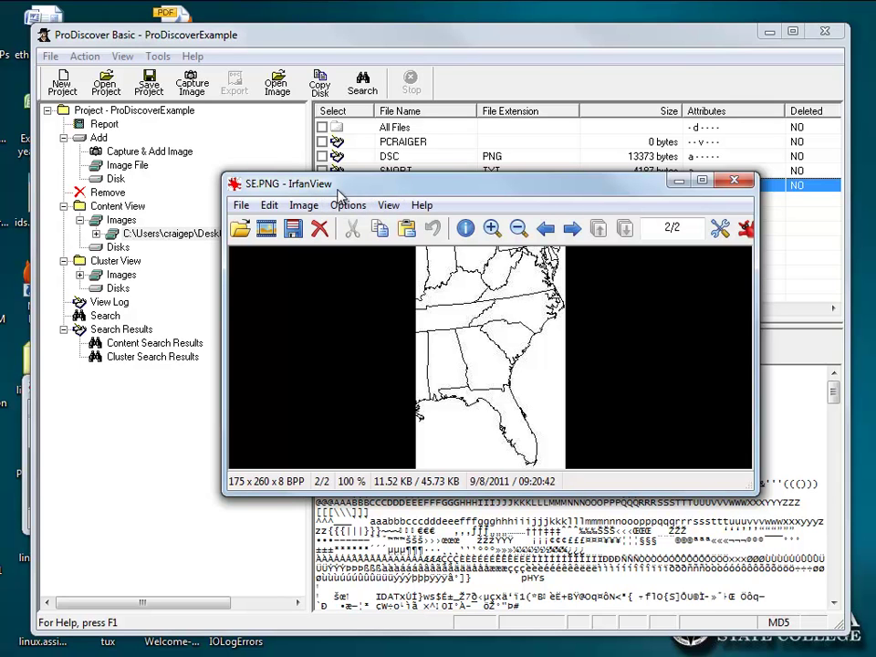
pyautogui.click(732, 184)
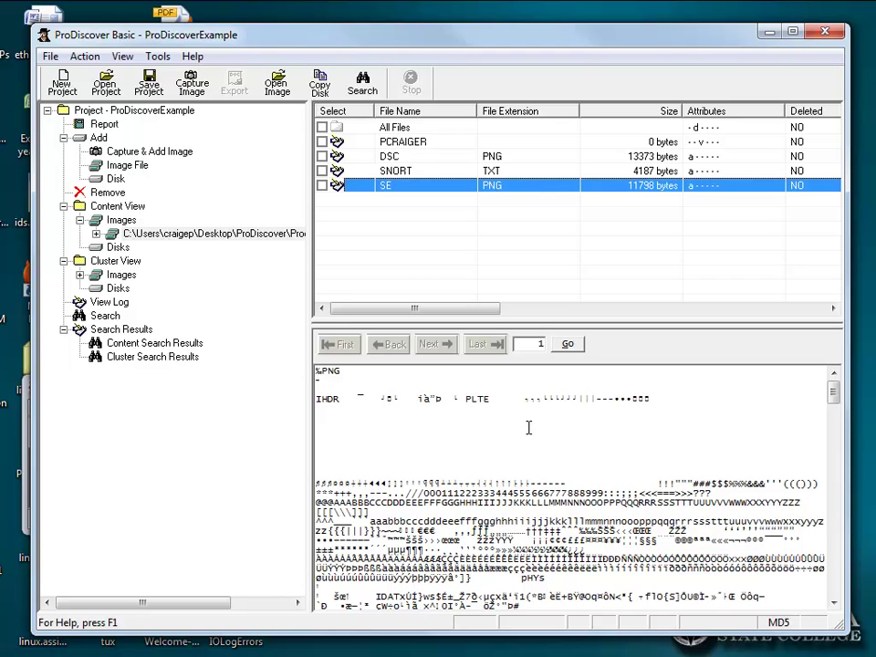
# Read the SNORT text file's Snort-assignment contents to the bottom, then go to Cluster View.
pyautogui.click(422, 171)
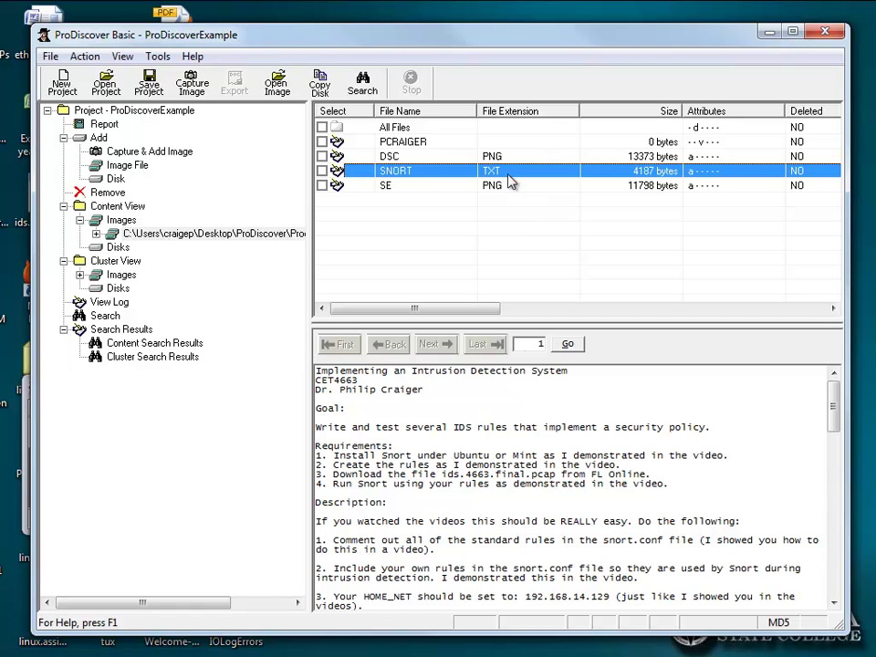
pyautogui.scroll(-1, 530, 419)
pyautogui.scroll(-3, 530, 420)
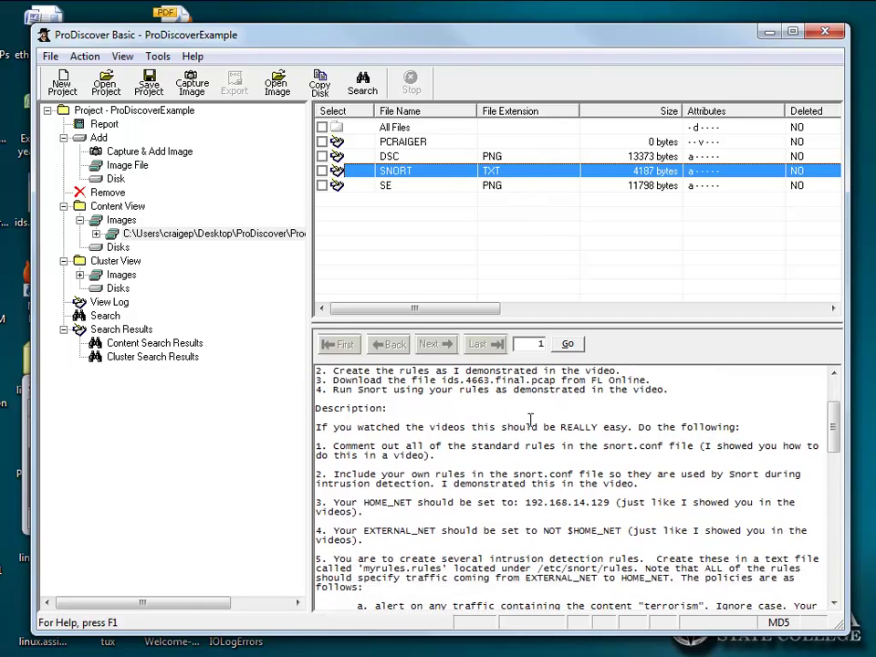
pyautogui.scroll(-1, 530, 420)
pyautogui.scroll(-3, 530, 419)
pyautogui.scroll(-3, 530, 420)
pyautogui.scroll(-3, 530, 420)
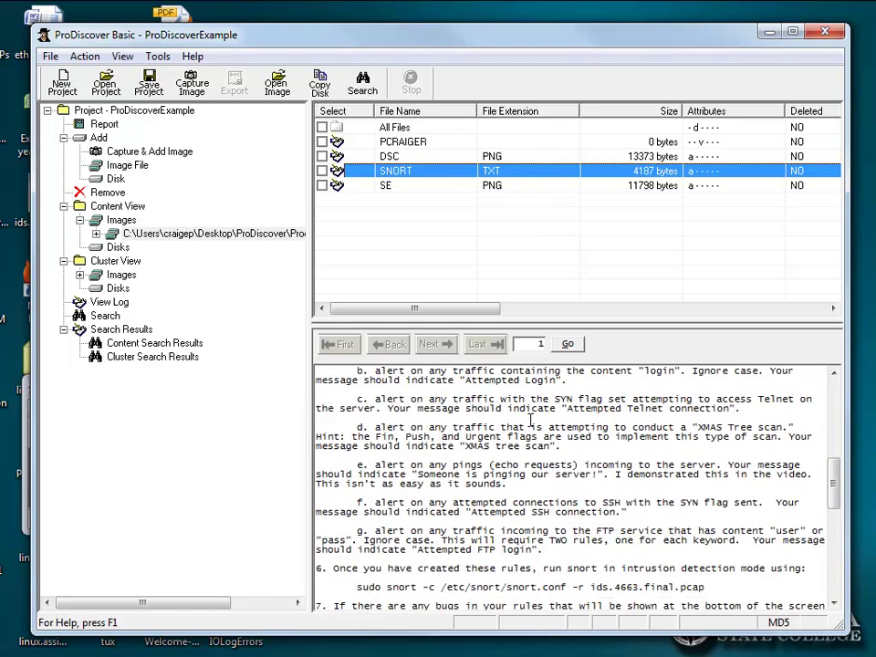
pyautogui.scroll(-2, 530, 420)
pyautogui.scroll(-2, 531, 419)
pyautogui.scroll(-4, 531, 420)
pyautogui.scroll(-2, 530, 419)
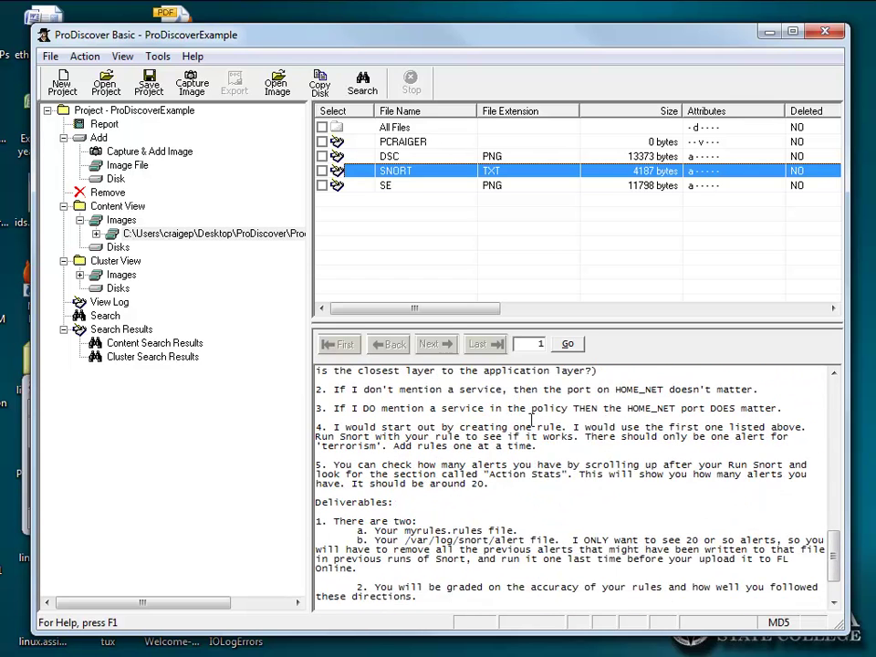
pyautogui.scroll(-2, 531, 419)
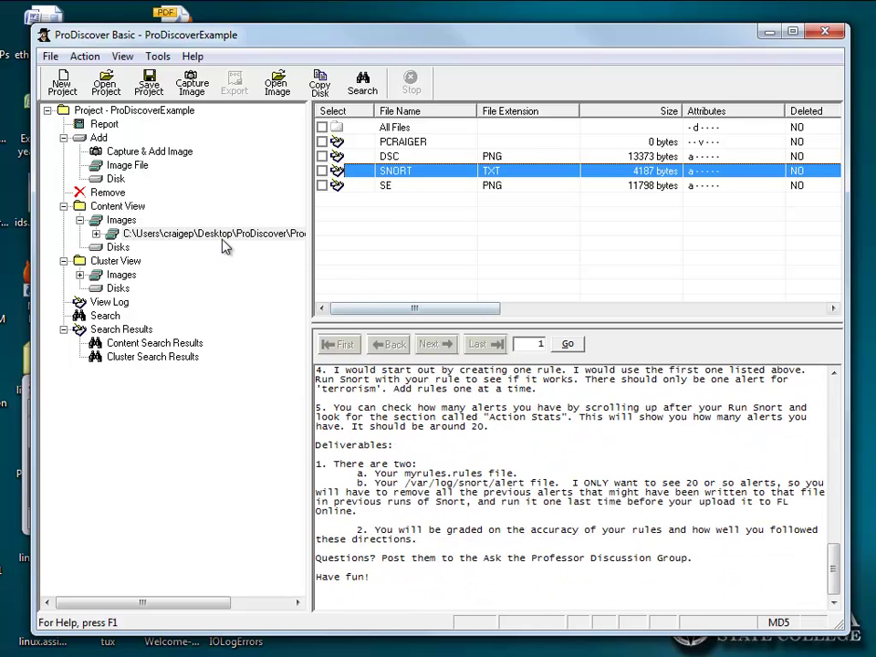
pyautogui.click(115, 261)
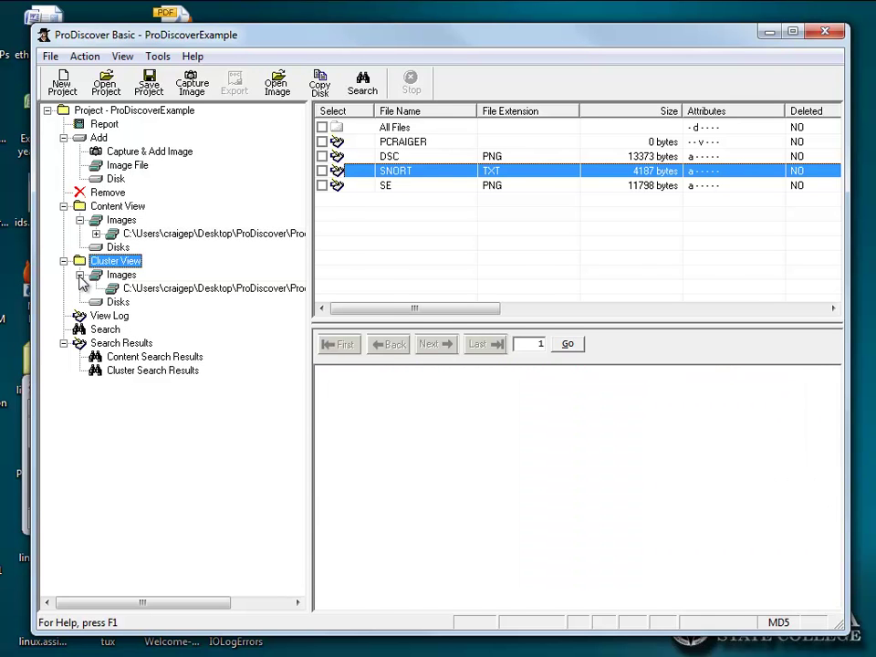
# Show the image's cluster map and compare cluster 1 with cluster 0's MSDOS5.0 boot sector.
pyautogui.click(80, 274)
pyautogui.click(180, 290)
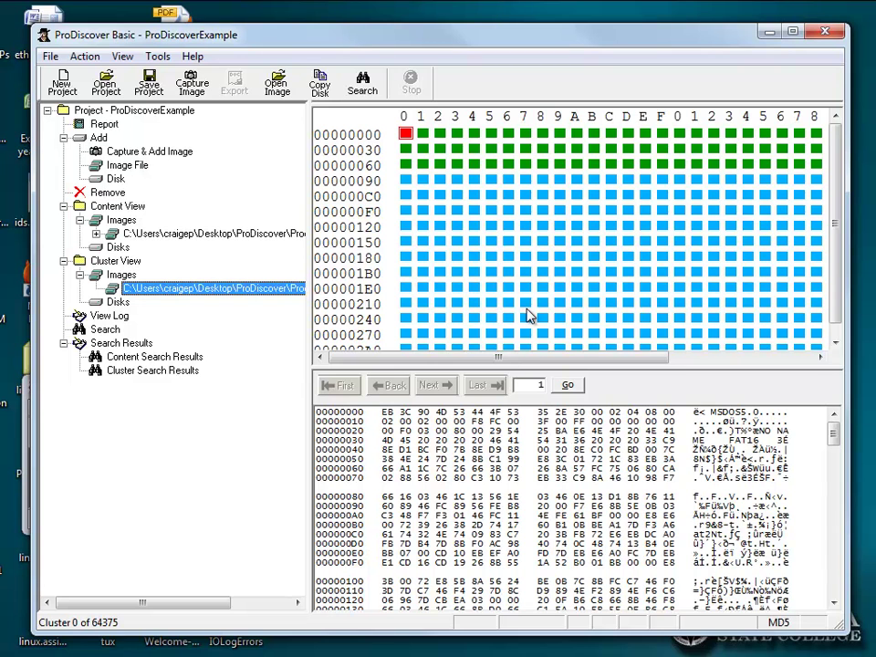
pyautogui.moveTo(547, 359)
pyautogui.mouseDown()
pyautogui.moveTo(655, 362)
pyautogui.moveTo(544, 357)
pyautogui.mouseUp()
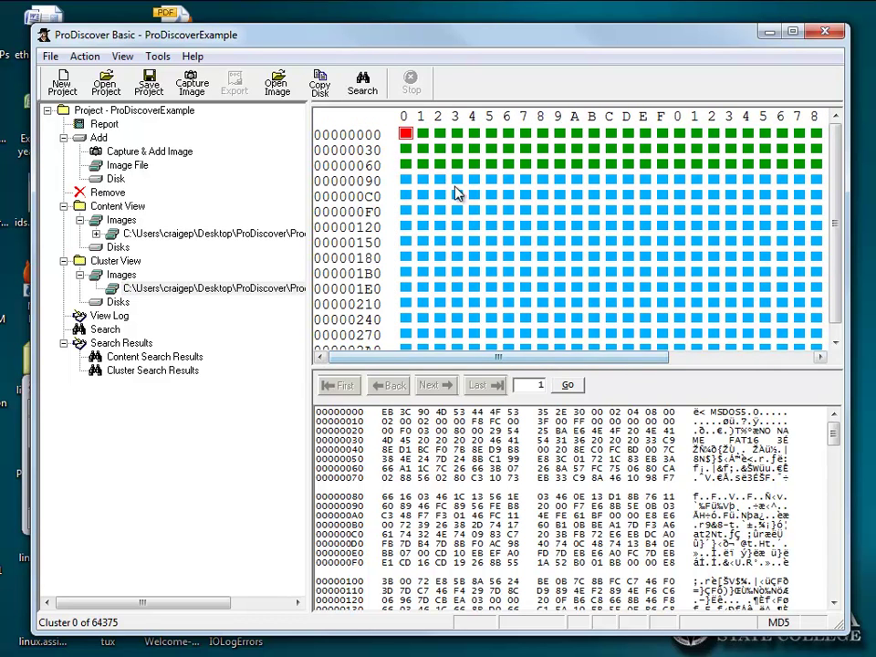
pyautogui.click(423, 135)
pyautogui.click(406, 135)
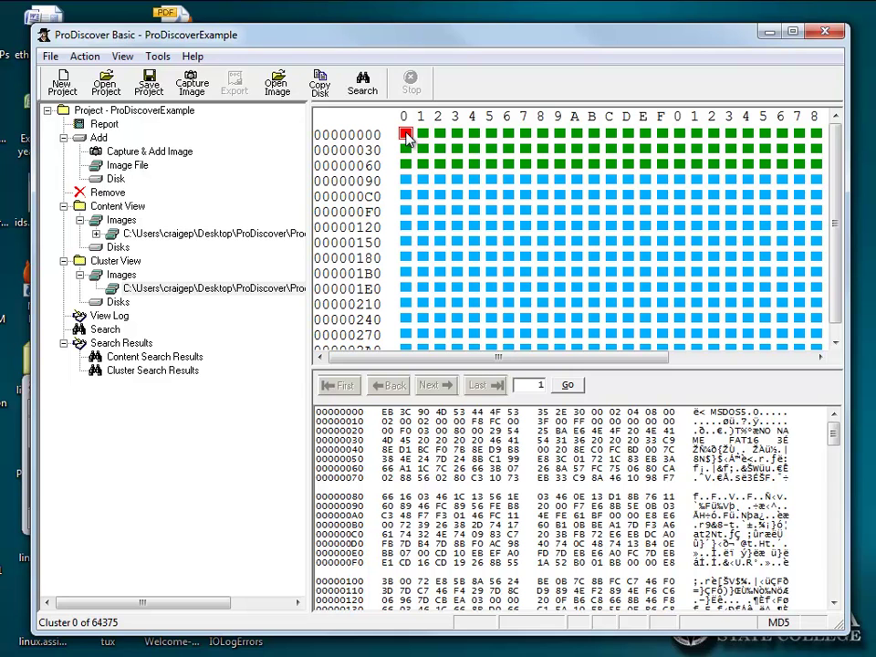
pyautogui.click(423, 135)
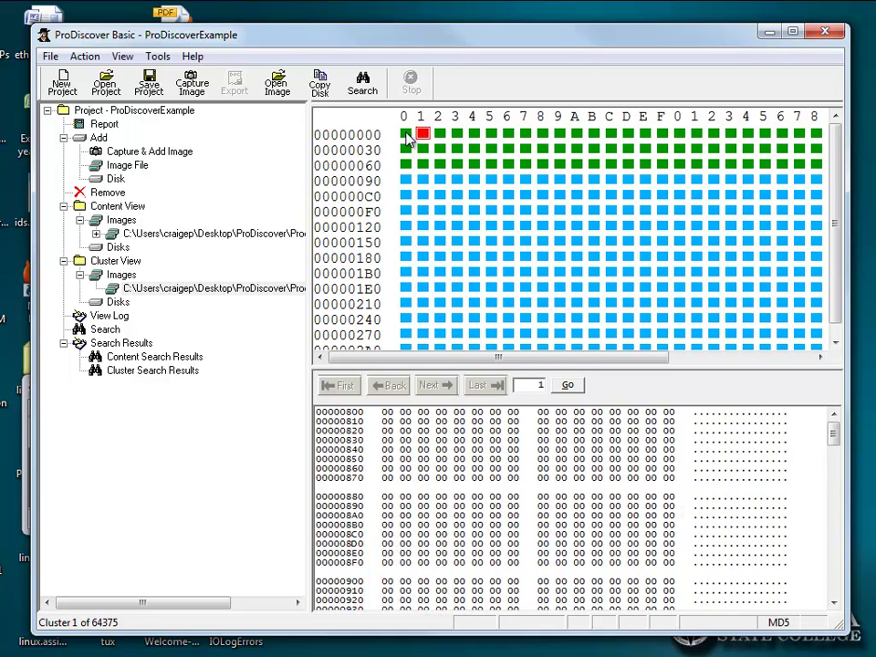
pyautogui.click(406, 135)
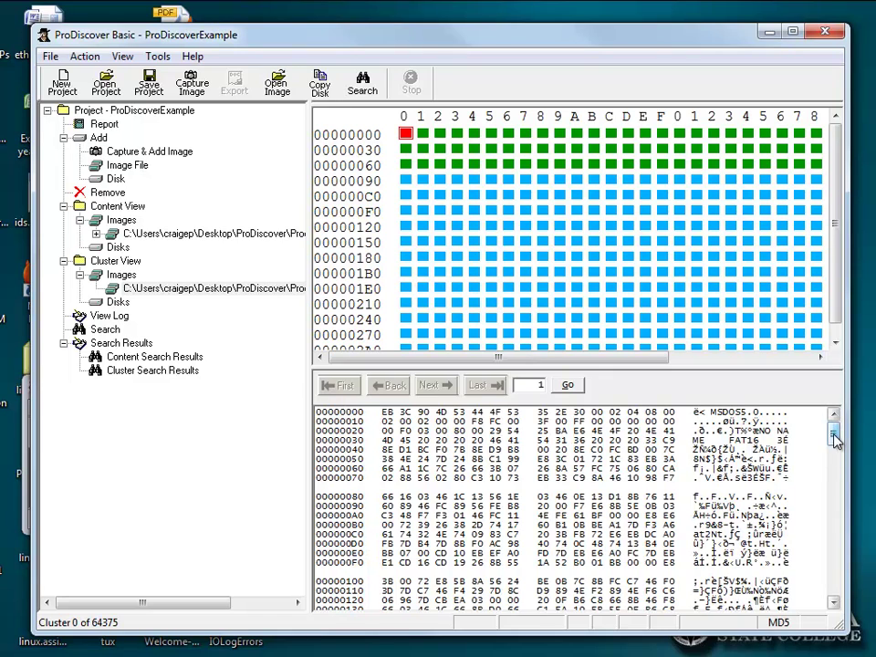
pyautogui.moveTo(834, 436)
pyautogui.mouseDown()
pyautogui.moveTo(833, 463)
pyautogui.moveTo(834, 424)
pyautogui.mouseUp()
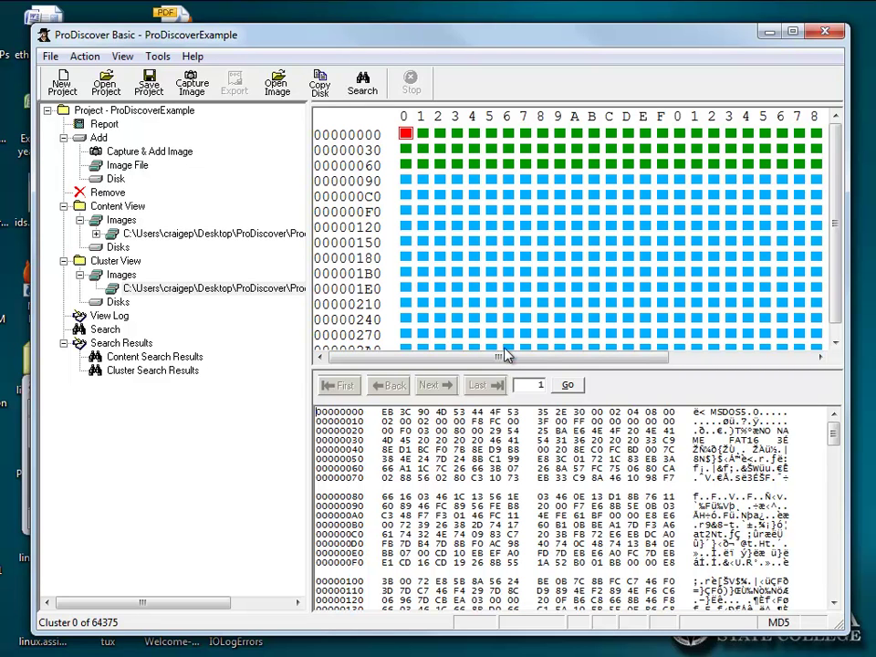
# Scroll the cluster map and open clusters 439 and 757.
pyautogui.moveTo(518, 357)
pyautogui.mouseDown()
pyautogui.moveTo(670, 369)
pyautogui.moveTo(510, 365)
pyautogui.mouseUp()
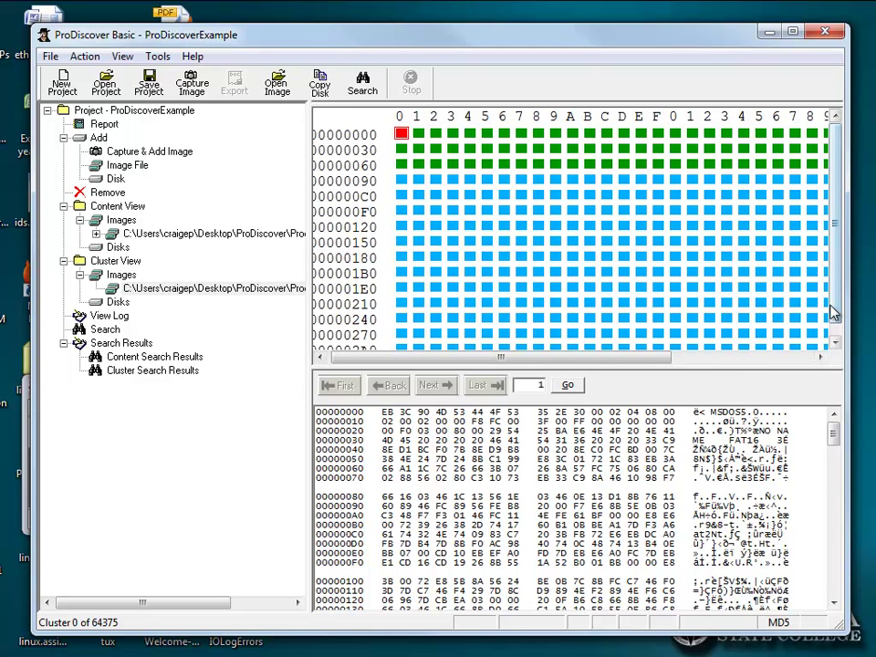
pyautogui.scroll(-1, 836, 311)
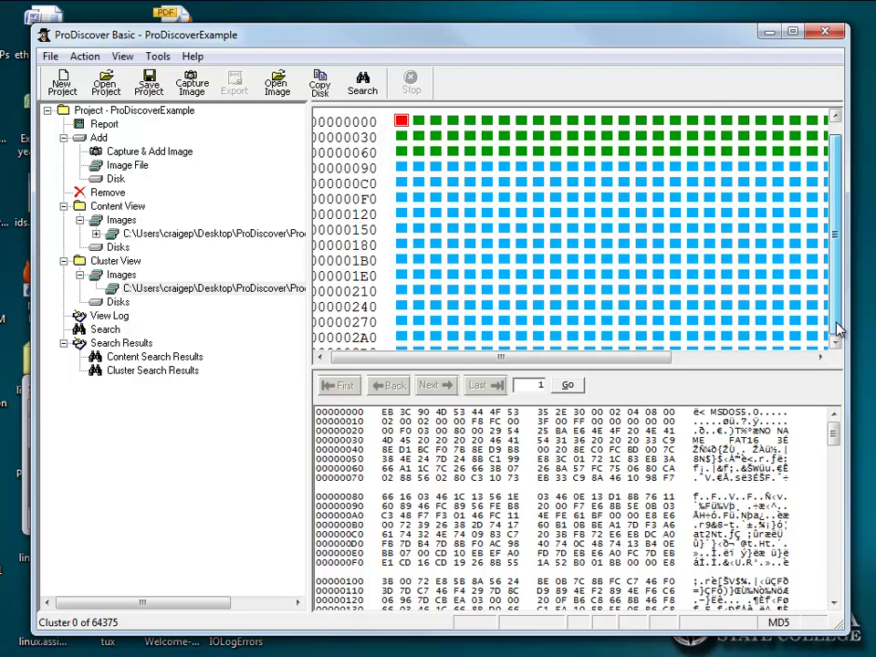
pyautogui.click(520, 261)
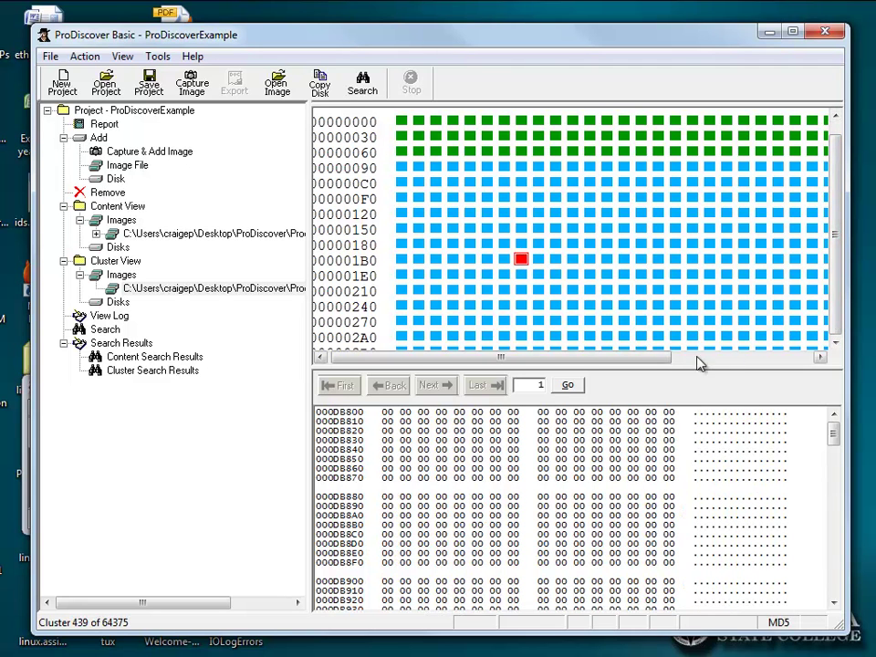
pyautogui.moveTo(657, 360); pyautogui.dragTo(817, 355)
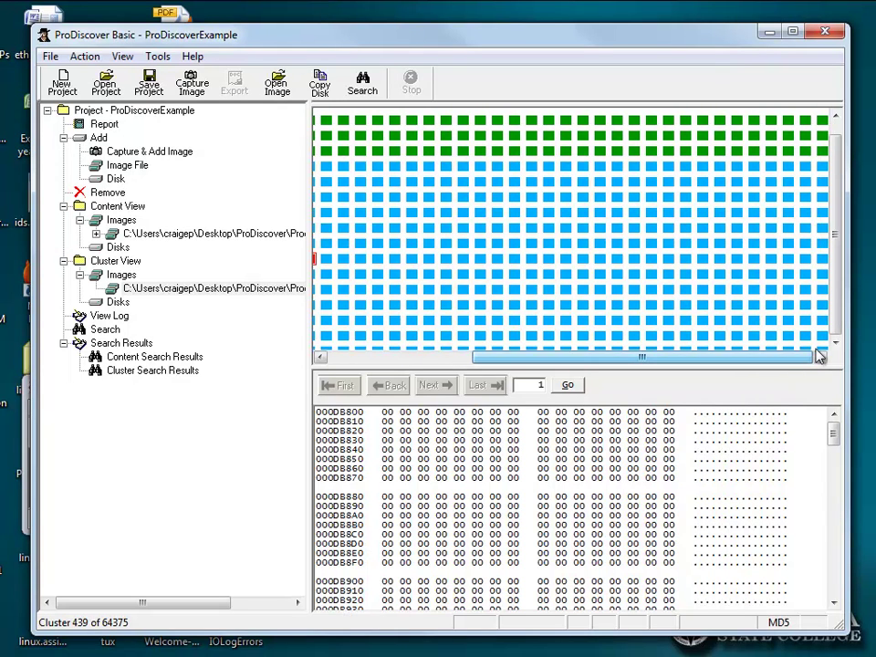
pyautogui.click(820, 349)
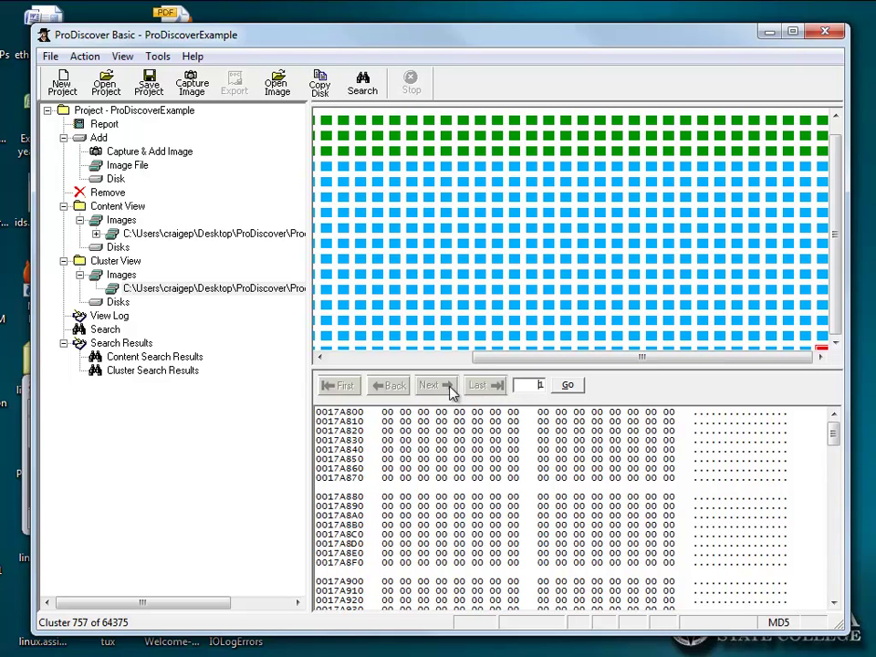
# Scroll through cluster 757's hex dump to confirm it holds only zeros.
pyautogui.doubleClick(532, 384)
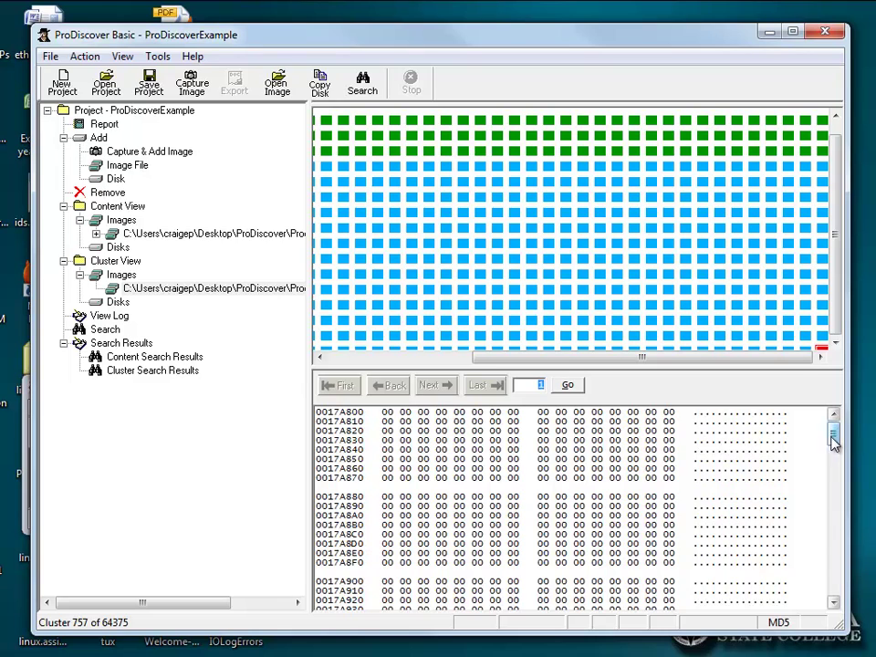
pyautogui.click(836, 485)
pyautogui.moveTo(835, 485); pyautogui.dragTo(840, 517)
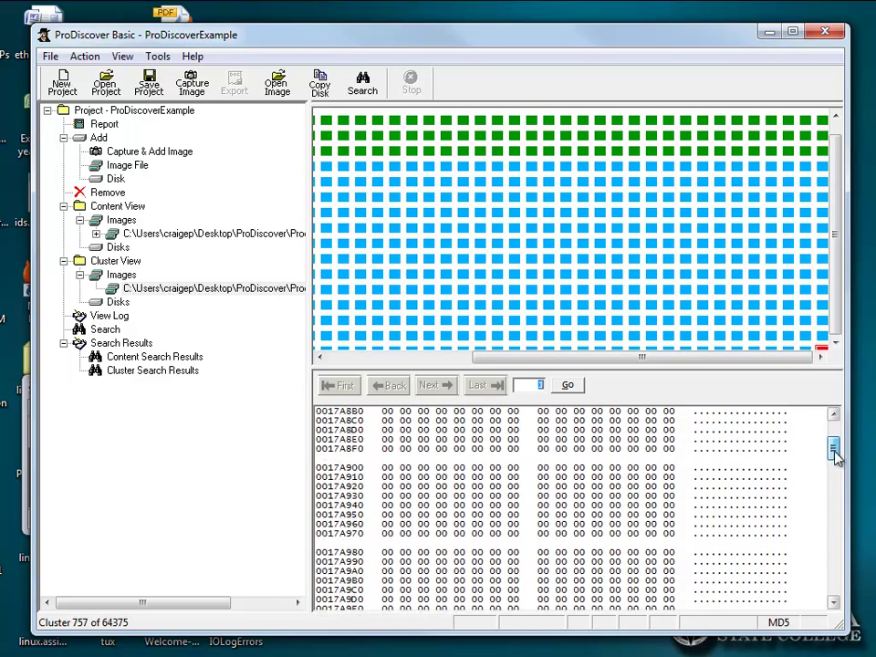
pyautogui.moveTo(841, 516); pyautogui.dragTo(834, 443)
pyautogui.moveTo(835, 233); pyautogui.dragTo(836, 219)
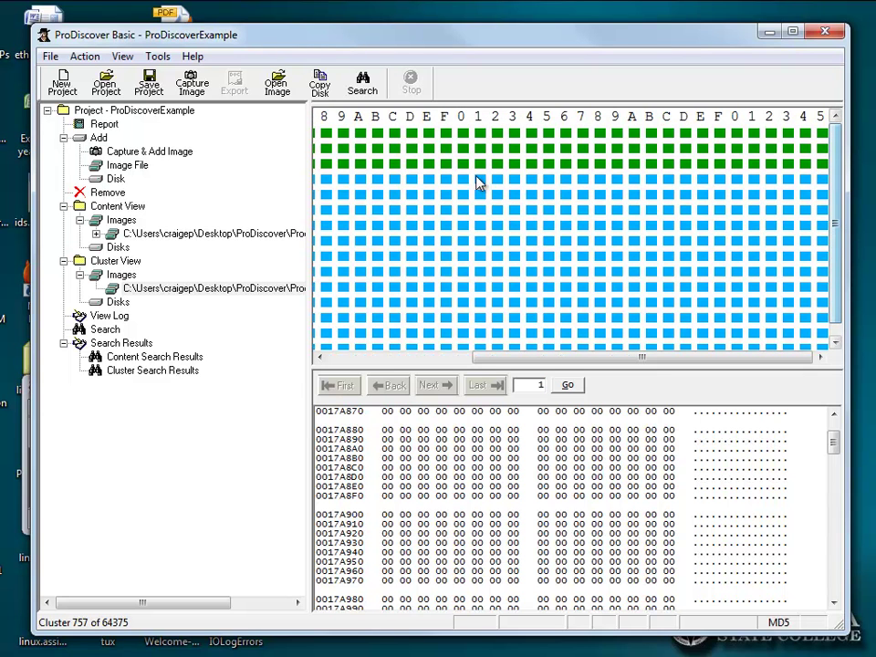
pyautogui.moveTo(493, 357); pyautogui.dragTo(359, 363)
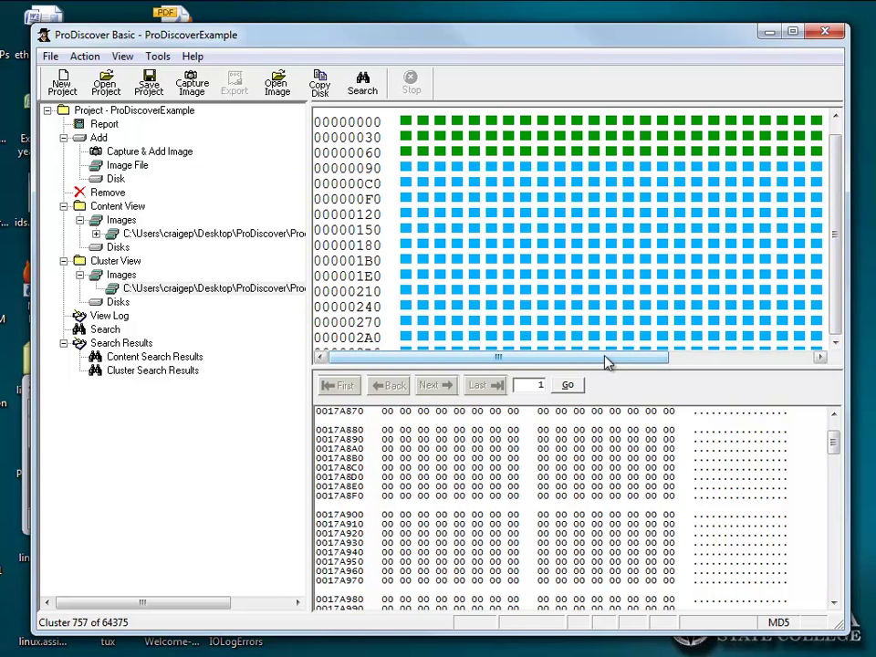
pyautogui.moveTo(607, 360)
pyautogui.mouseDown()
pyautogui.moveTo(649, 361)
pyautogui.moveTo(545, 357)
pyautogui.mouseUp()
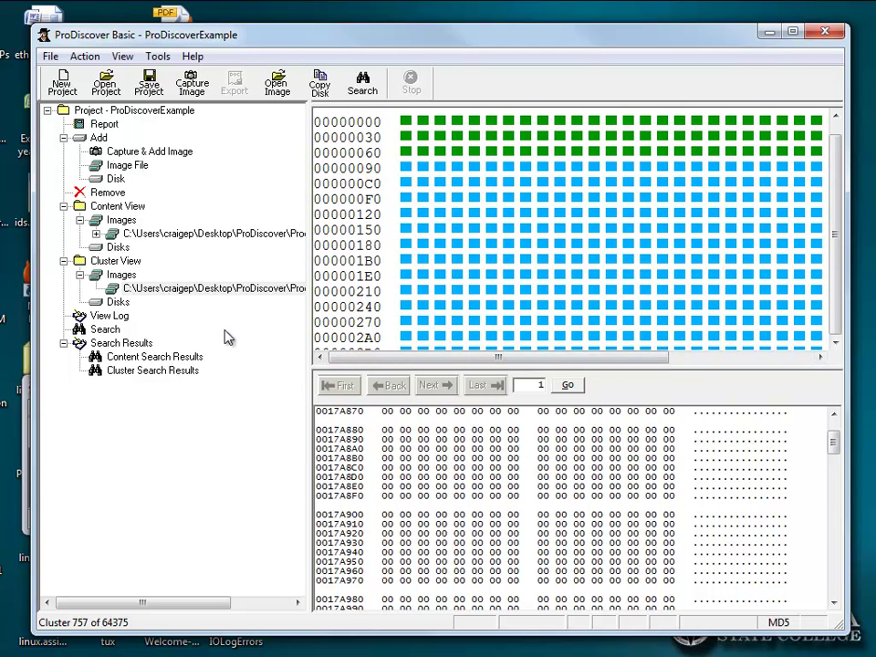
# Browse the Content Search and Cluster Search options, cancel unused, and relist the image's files.
pyautogui.click(113, 329)
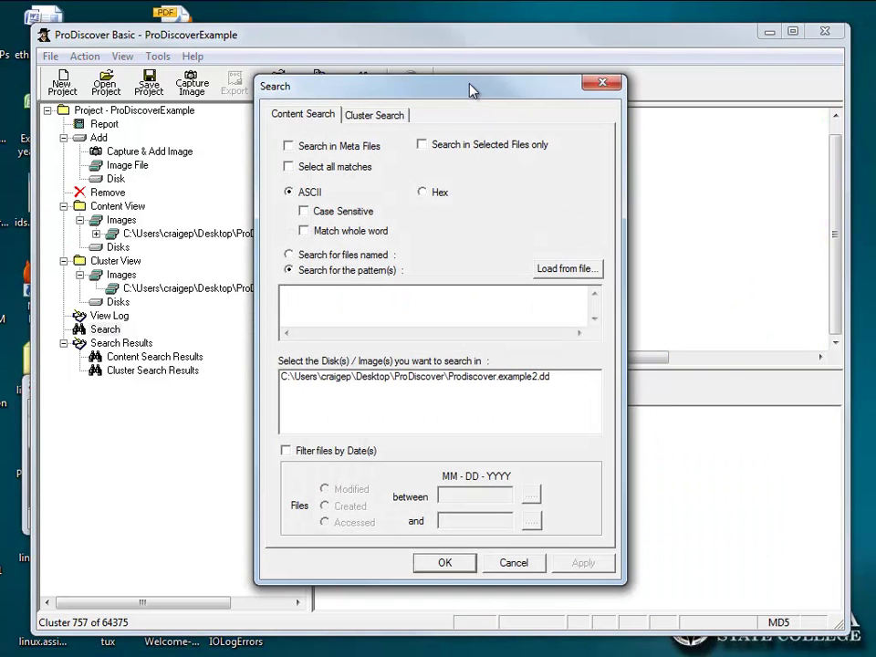
pyautogui.moveTo(468, 87); pyautogui.dragTo(545, 87)
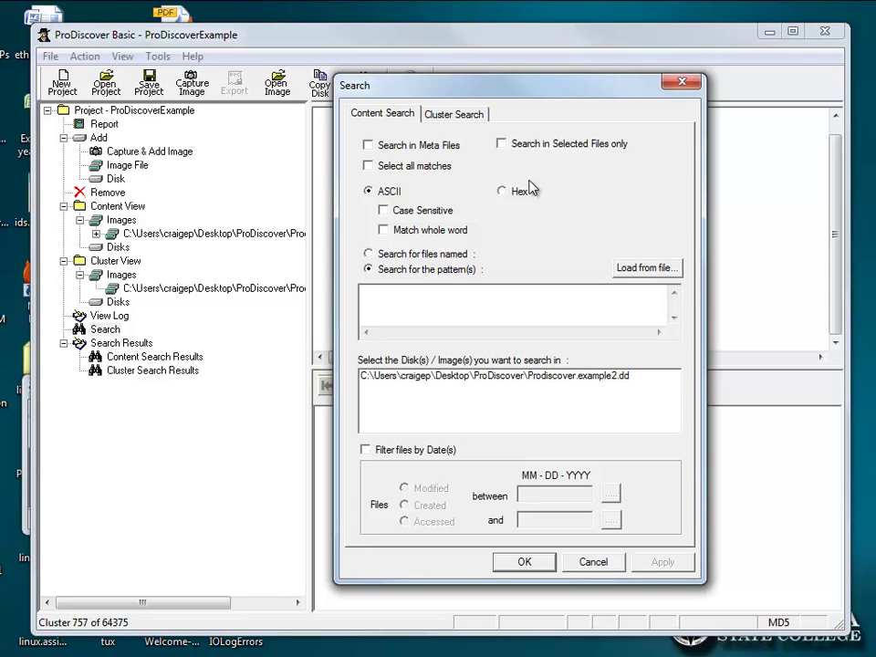
pyautogui.click(454, 116)
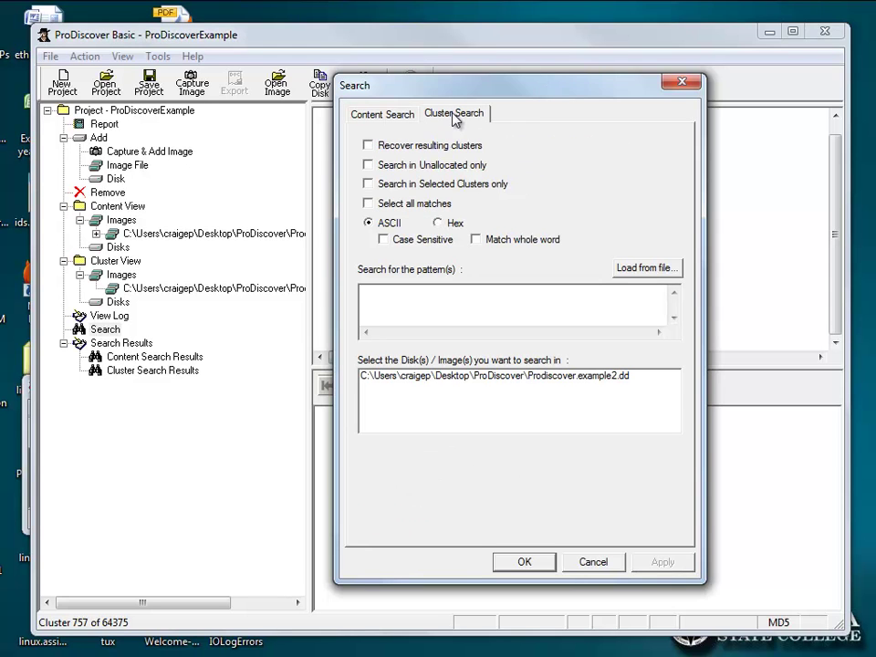
pyautogui.click(365, 116)
pyautogui.click(454, 120)
pyautogui.click(378, 114)
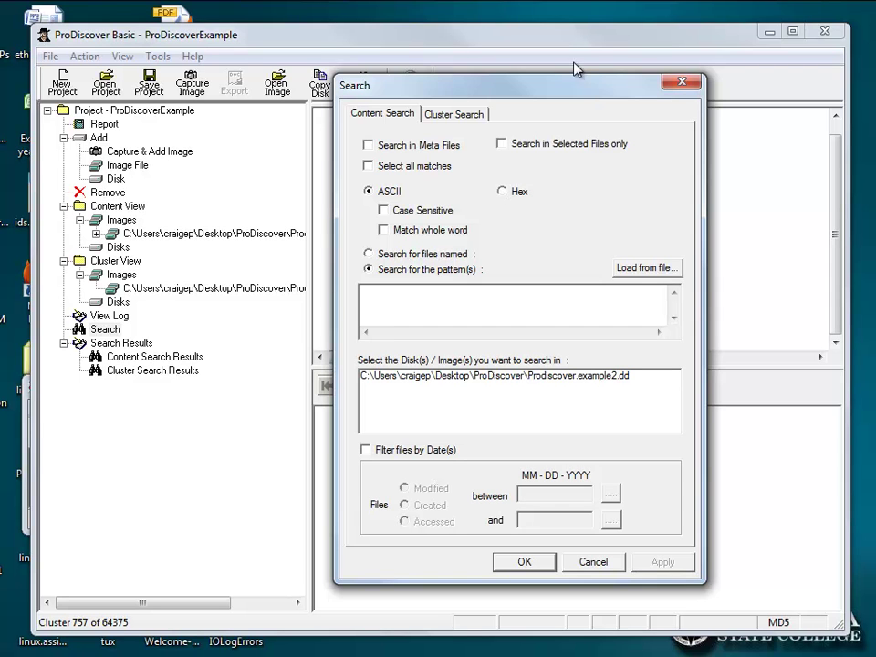
pyautogui.click(595, 561)
pyautogui.click(219, 235)
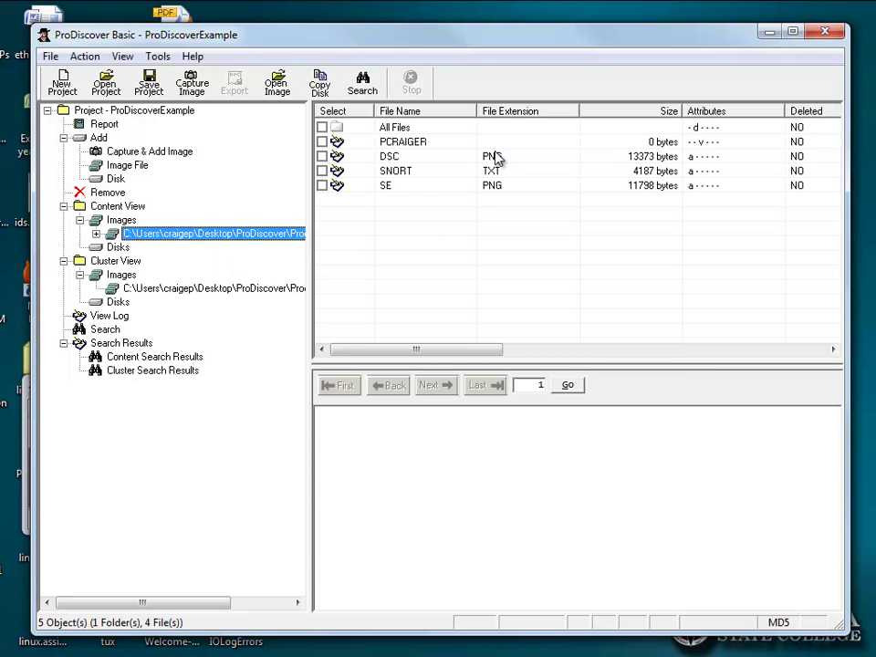
# Display DSC.PNG's raw contents, exposing the Author, Copyright and Warning text fields.
pyautogui.click(497, 156)
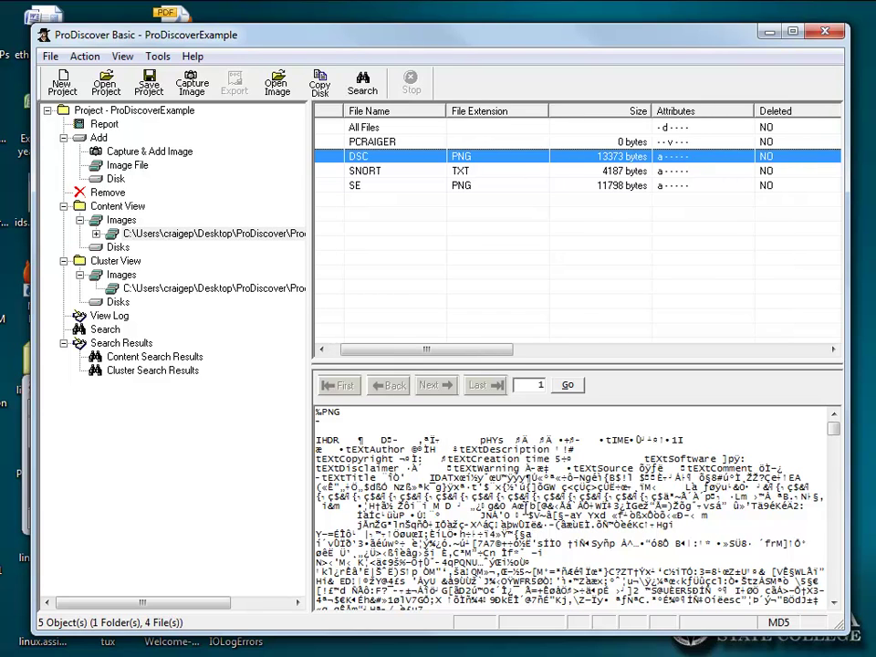
pyautogui.press('Right')
pyautogui.press('Left')
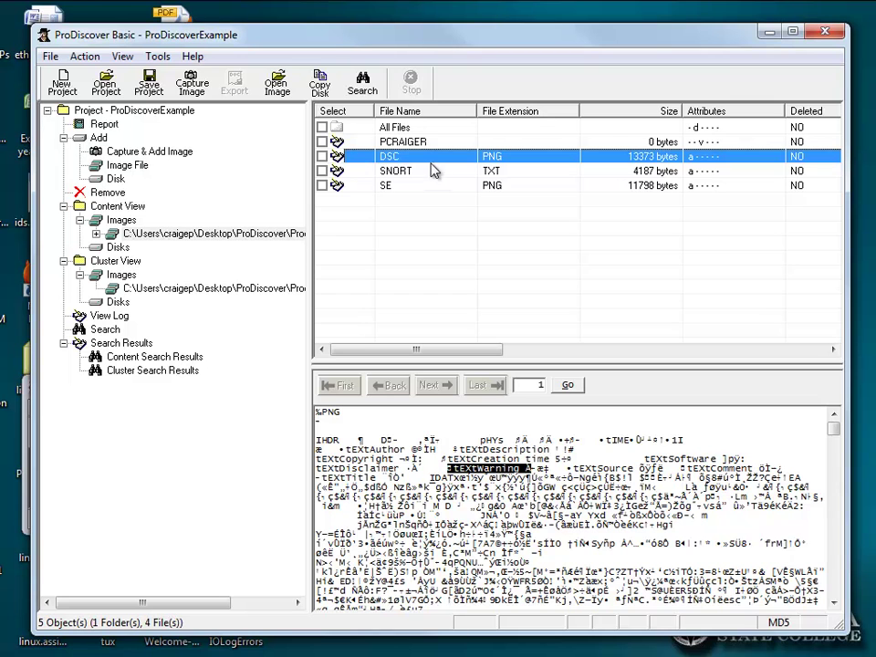
# Run a case-sensitive content search of the disk image for 'Warning'.
pyautogui.click(117, 332)
pyautogui.click(310, 211)
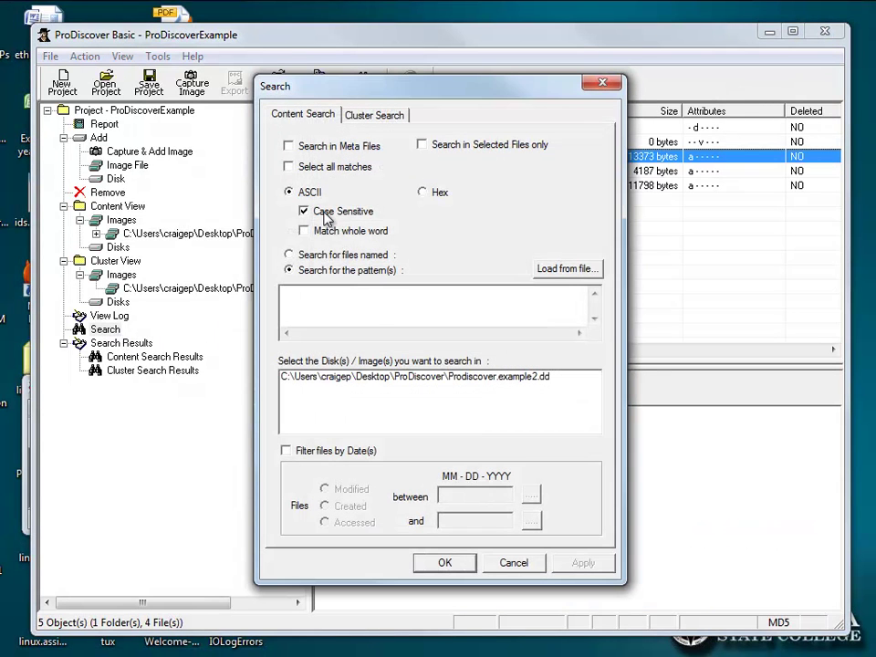
pyautogui.click(375, 319)
pyautogui.write('Wami')
pyautogui.click(334, 379)
pyautogui.click(444, 562)
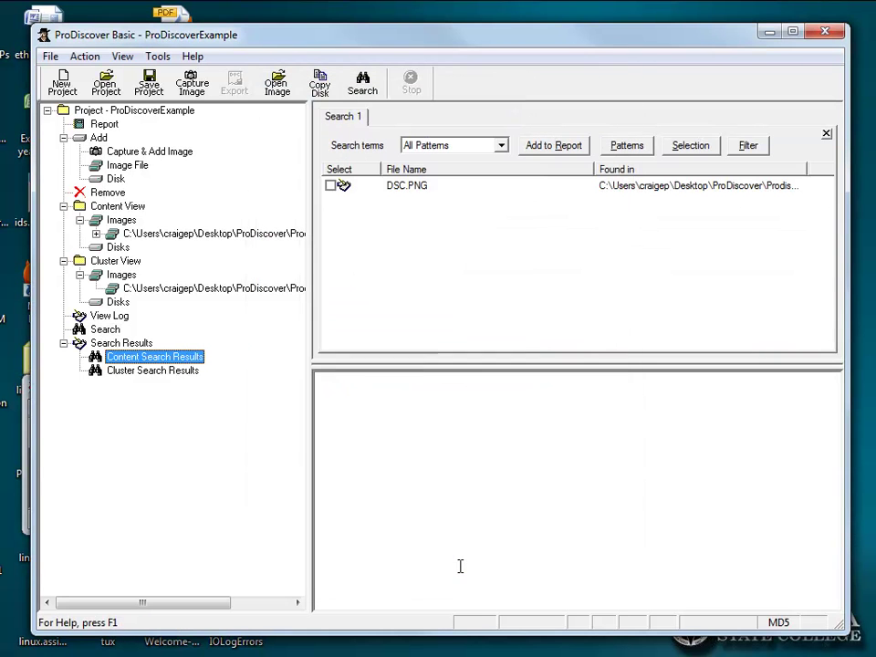
# Check the DSC.PNG hit and add the investigator comment "Found 'Warning'".
pyautogui.click(399, 188)
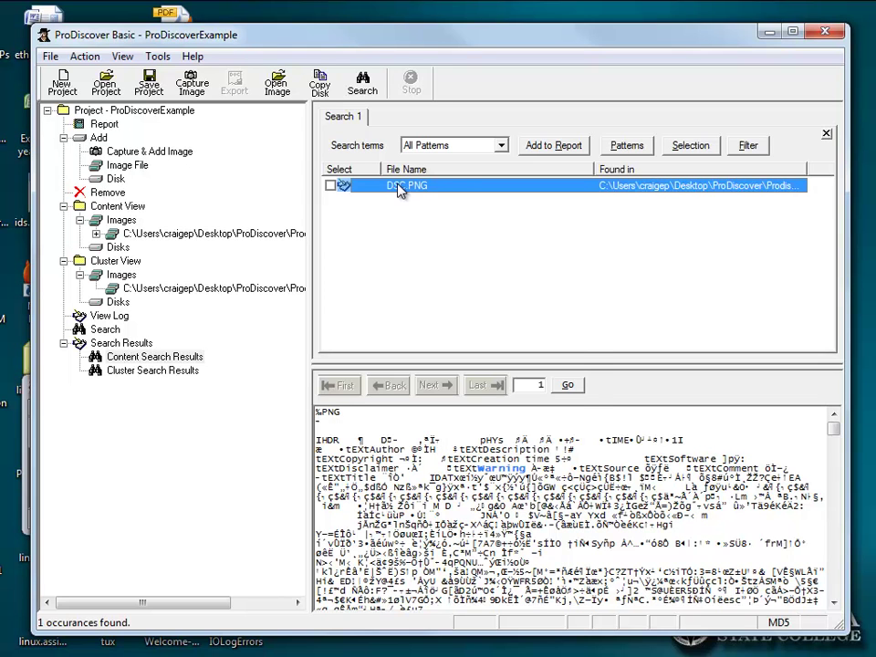
pyautogui.click(330, 185)
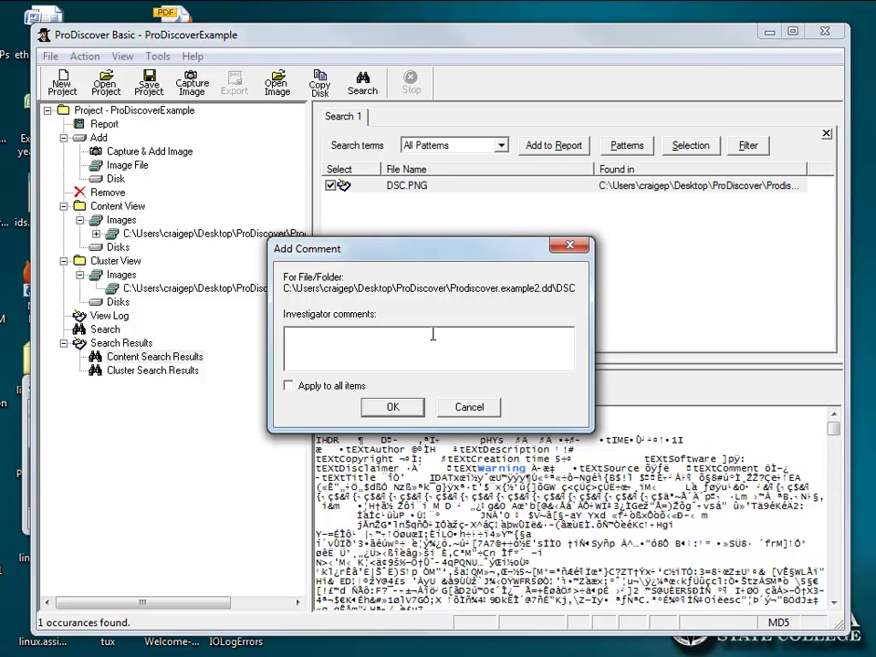
pyautogui.write('Found ')
pyautogui.write("'Warning")
pyautogui.write("'")
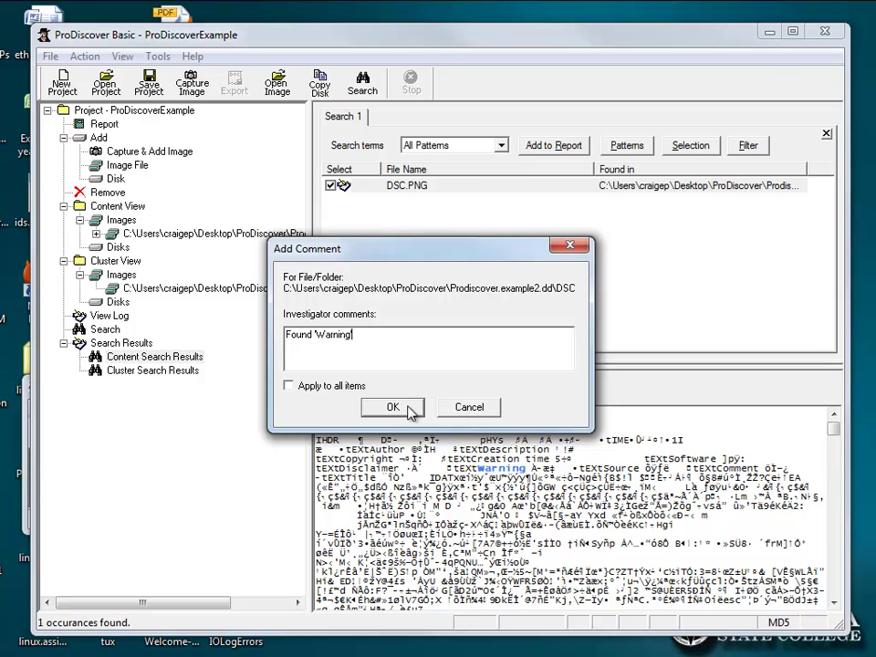
pyautogui.click(407, 410)
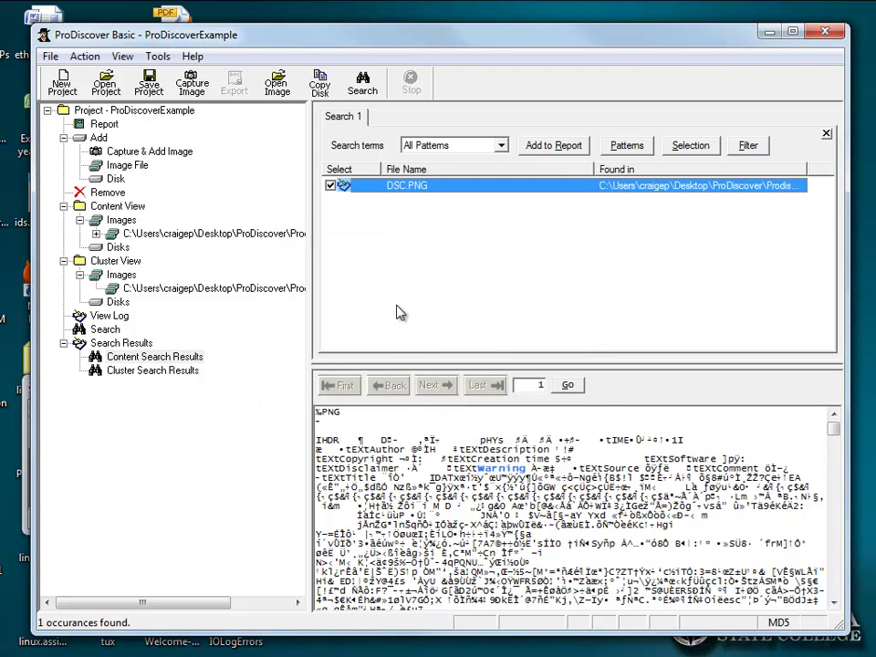
# Open the Evidence Report and scroll through its FAT16 volume details and evidence item.
pyautogui.click(103, 125)
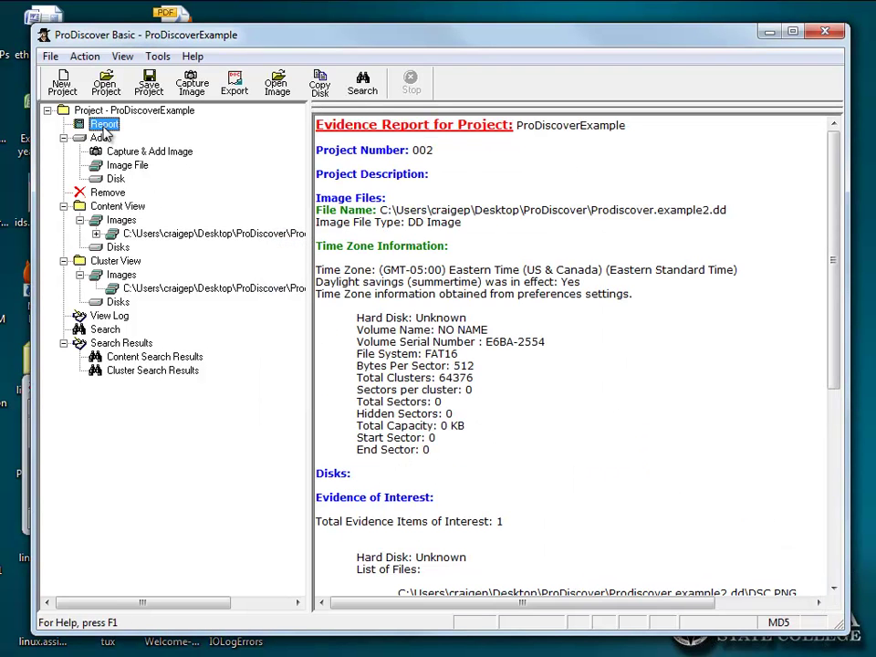
pyautogui.scroll(-1, 479, 314)
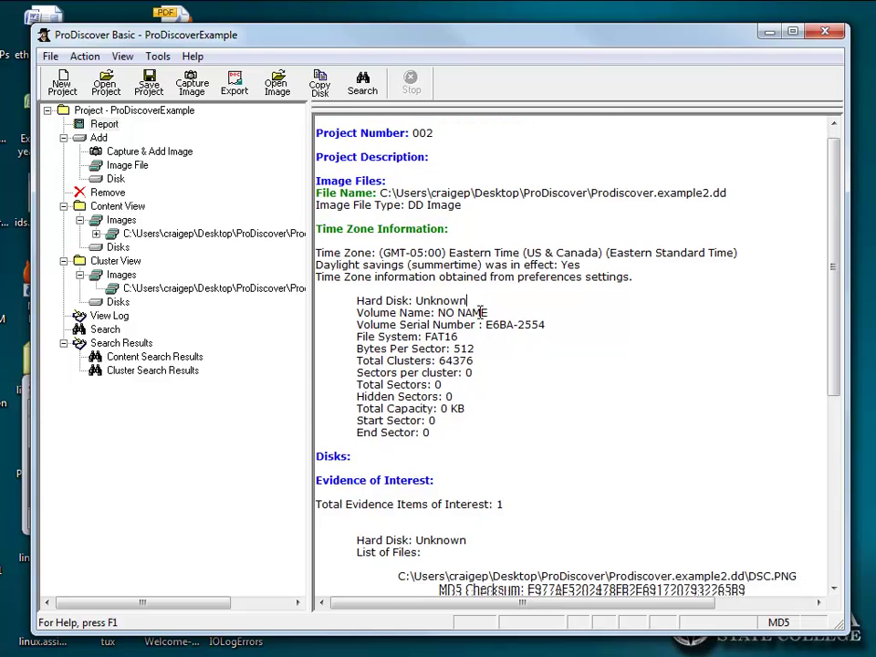
pyautogui.scroll(-5, 479, 314)
pyautogui.scroll(-3, 478, 314)
pyautogui.scroll(-2, 479, 314)
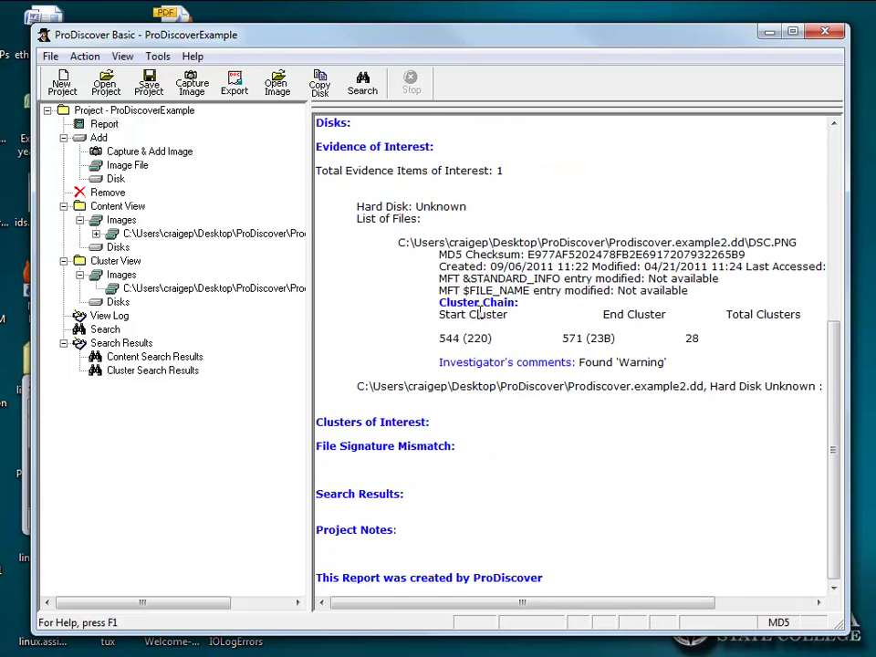
pyautogui.scroll(6, 478, 314)
pyautogui.scroll(4, 478, 313)
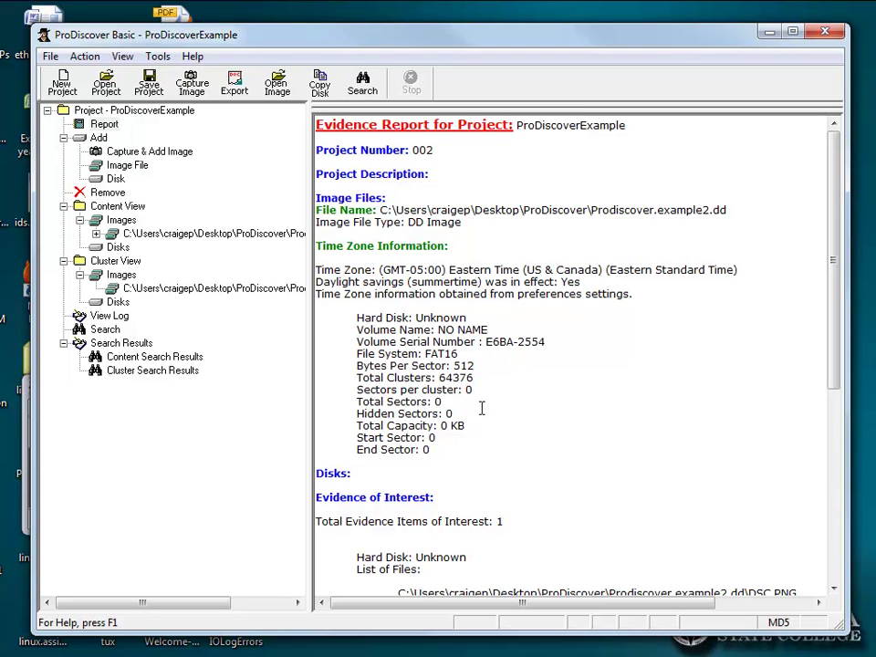
# Highlight the report's Sectors per cluster and sector count lines, then clear the selection.
pyautogui.tripleClick(335, 390)
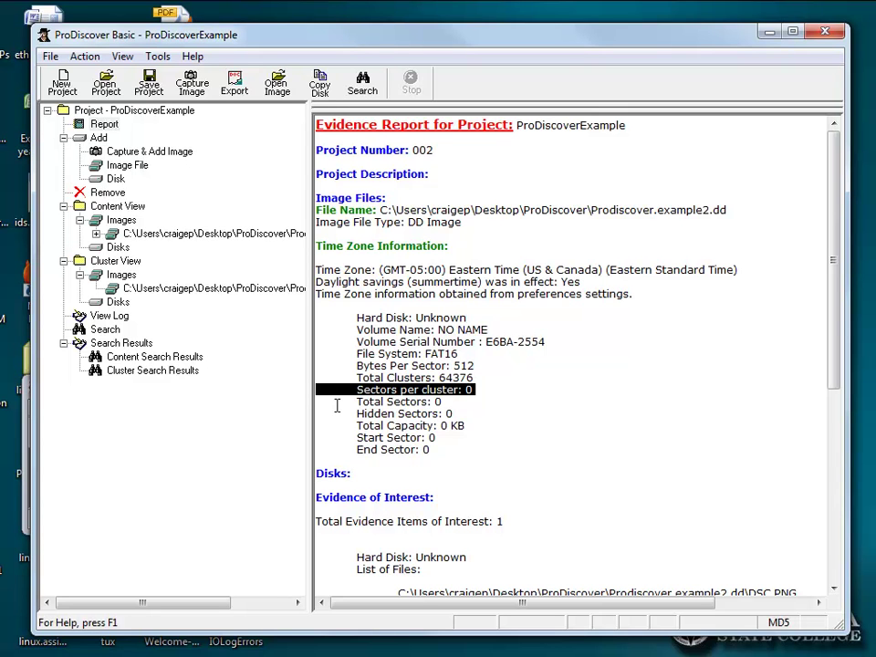
pyautogui.moveTo(337, 405); pyautogui.dragTo(339, 430)
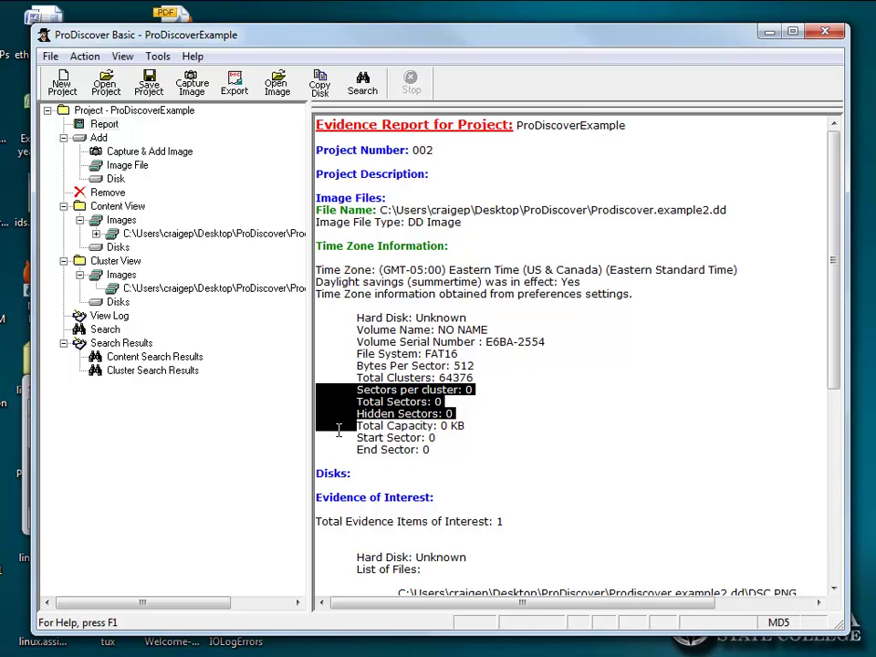
pyautogui.click(489, 438)
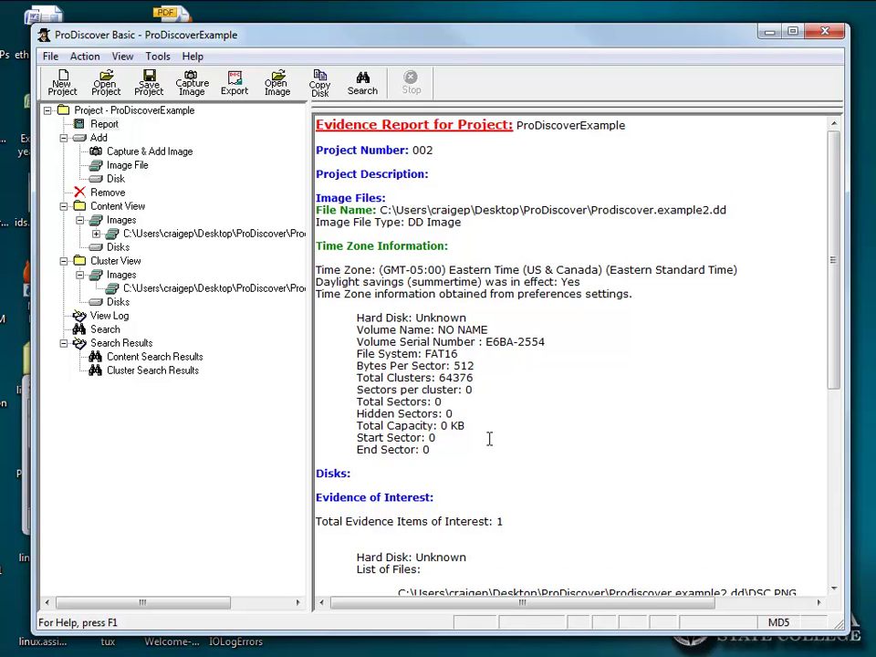
pyautogui.scroll(-2, 489, 438)
pyautogui.scroll(-2, 489, 438)
pyautogui.scroll(-1, 489, 439)
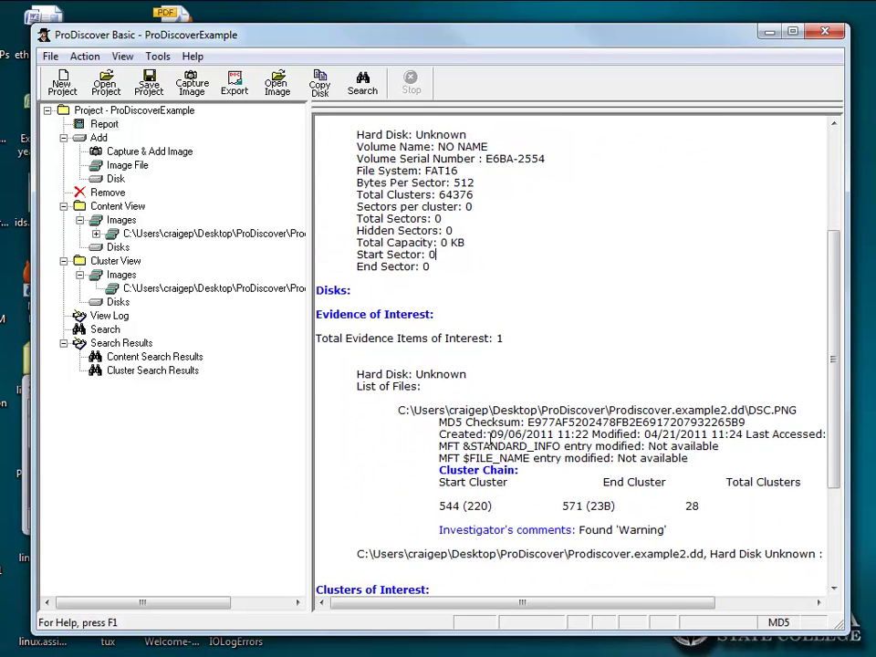
pyautogui.scroll(-1, 489, 439)
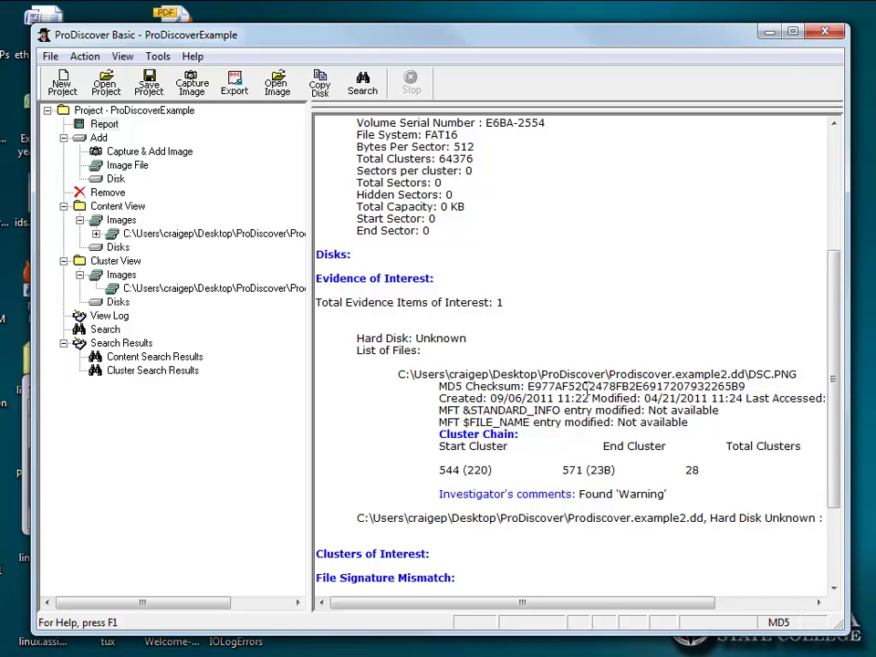
pyautogui.doubleClick(586, 386)
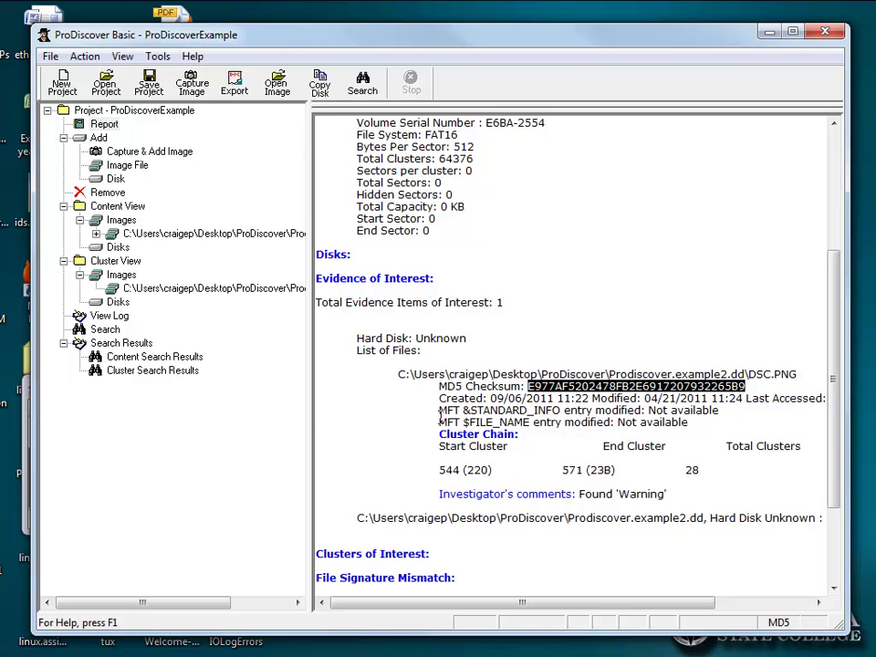
pyautogui.moveTo(436, 411); pyautogui.dragTo(700, 421)
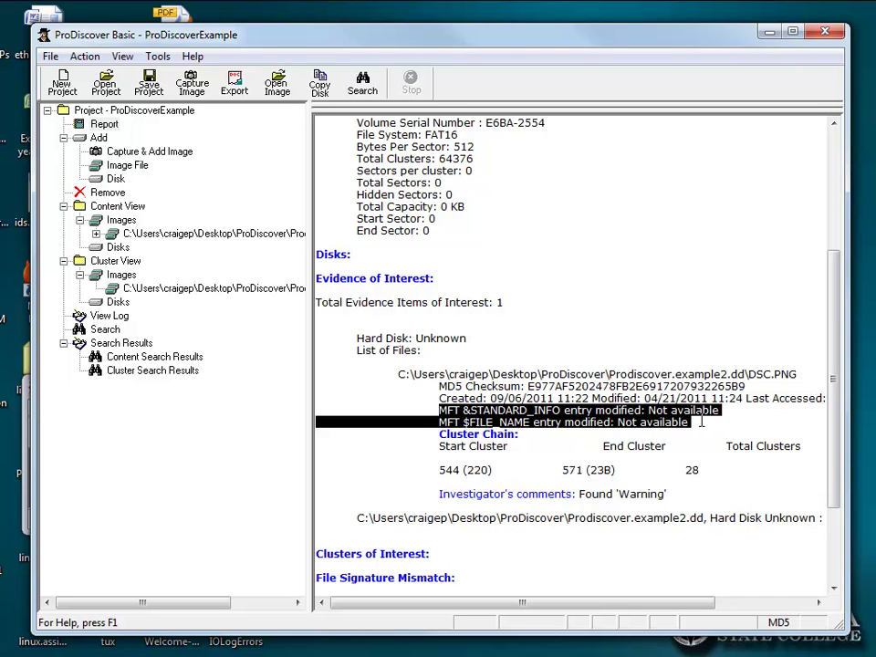
pyautogui.click(700, 421)
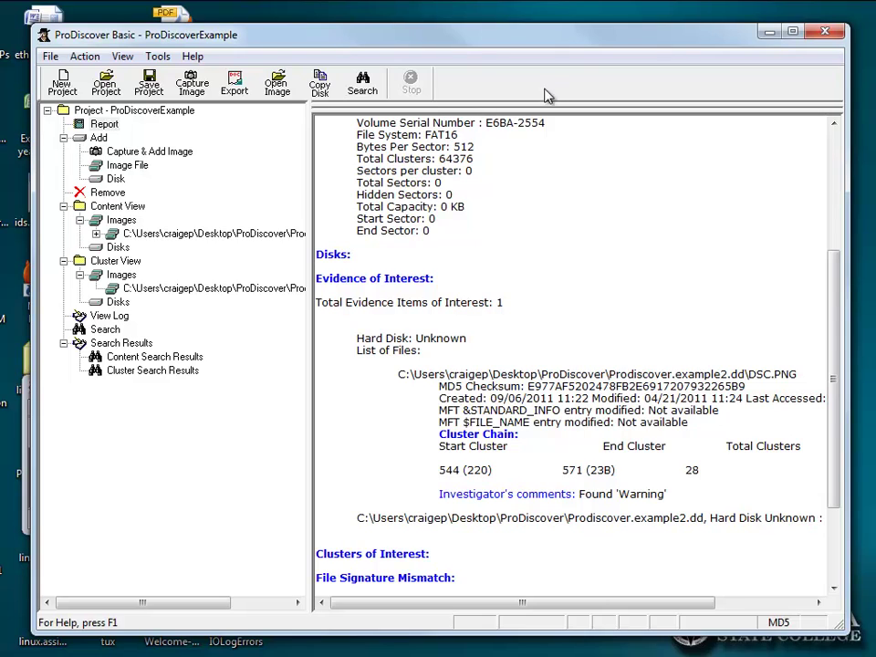
pyautogui.moveTo(476, 40); pyautogui.dragTo(506, 34)
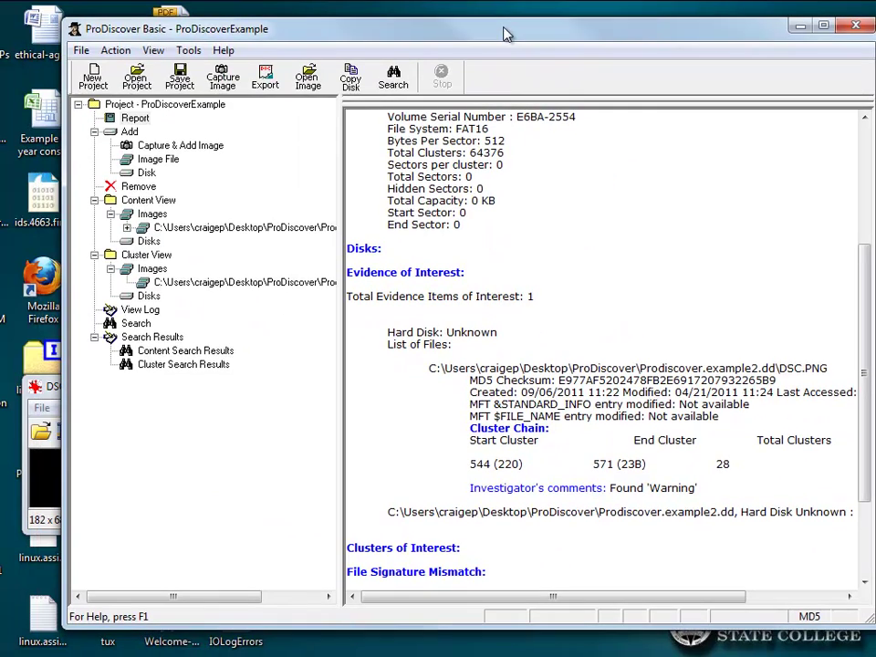
pyautogui.moveTo(575, 31); pyautogui.dragTo(562, 47)
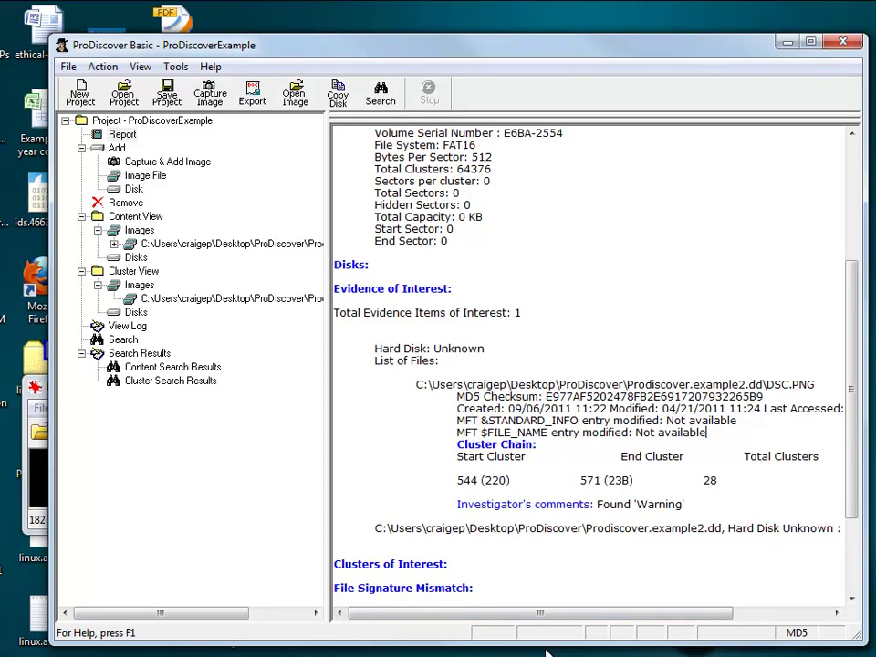
pyautogui.moveTo(489, 650)
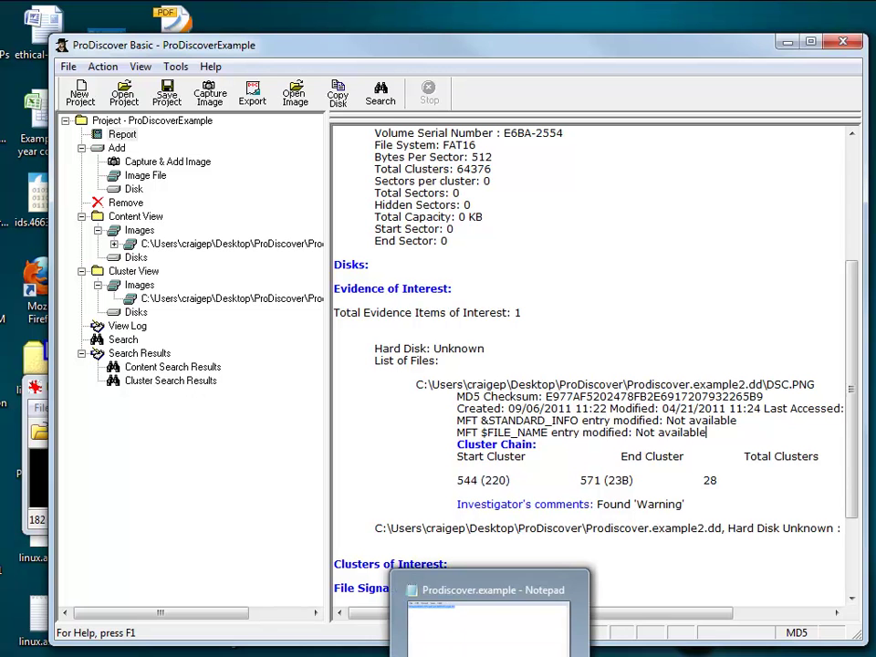
pyautogui.click(488, 625)
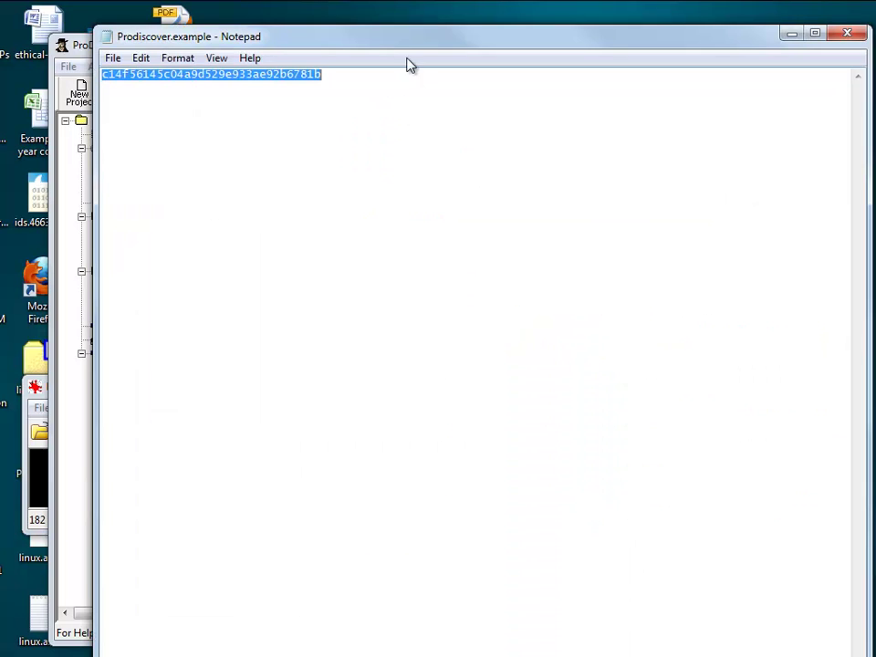
pyautogui.moveTo(403, 42); pyautogui.dragTo(409, 80)
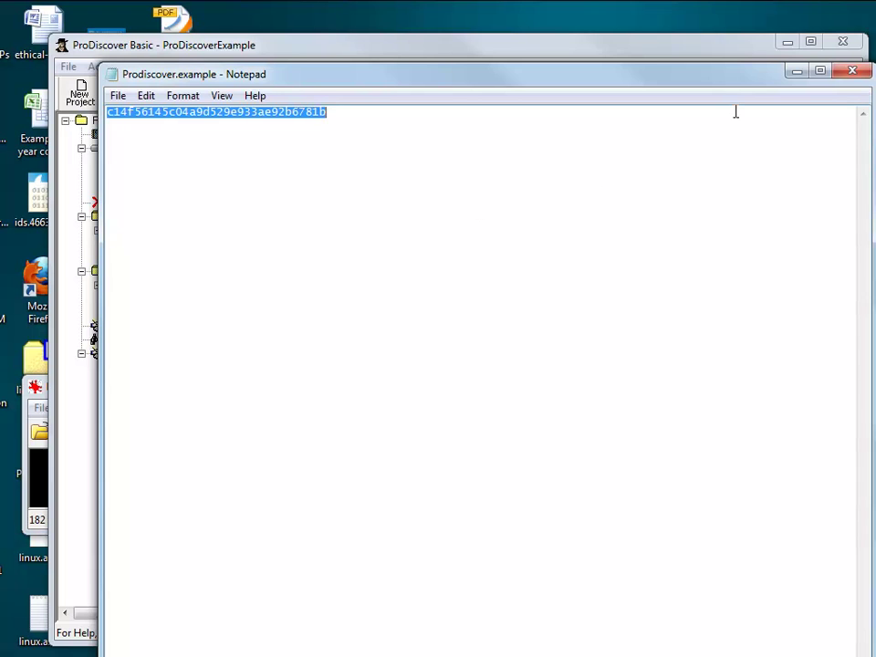
pyautogui.click(795, 73)
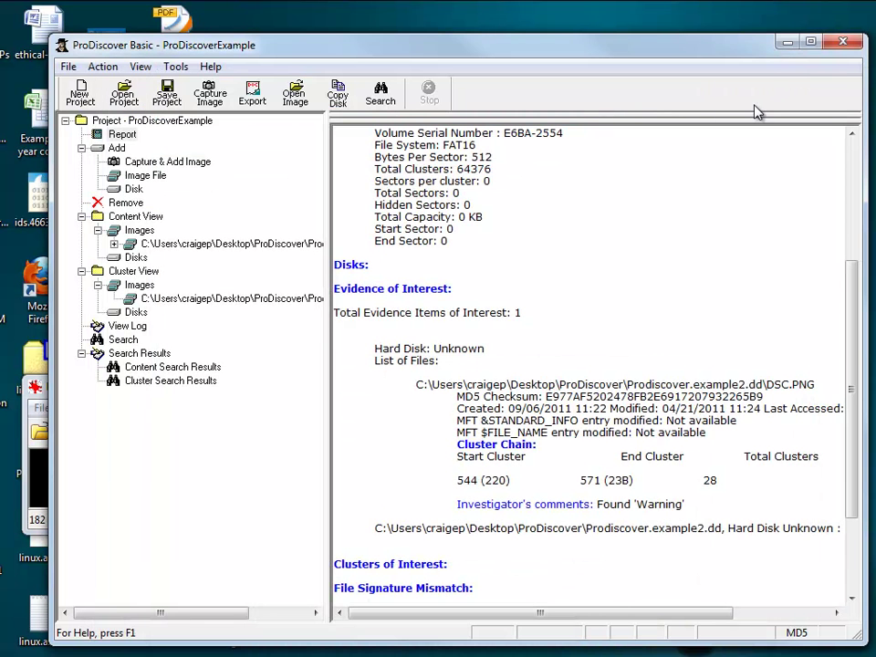
pyautogui.moveTo(853, 383); pyautogui.dragTo(857, 267)
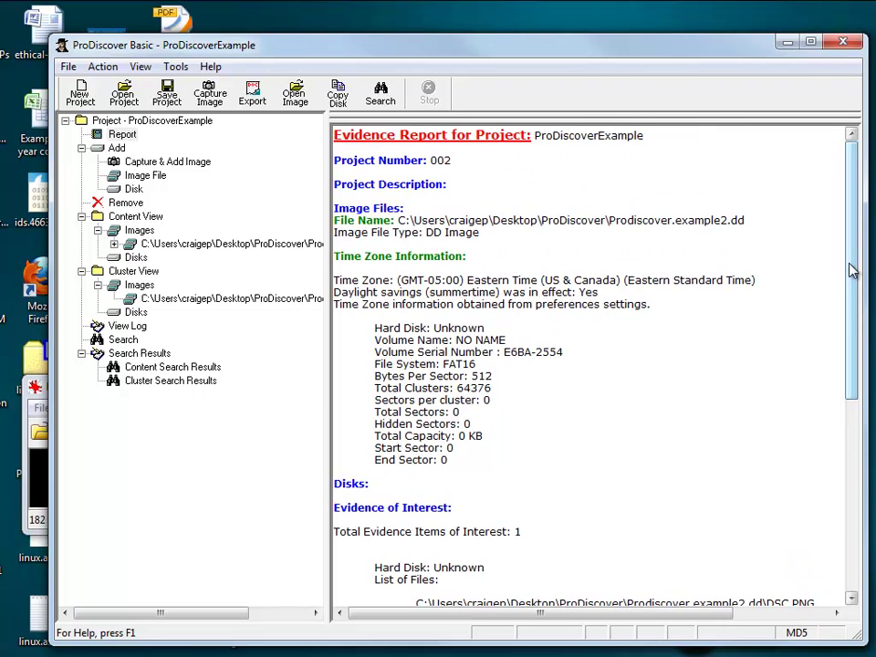
pyautogui.moveTo(853, 274); pyautogui.dragTo(852, 303)
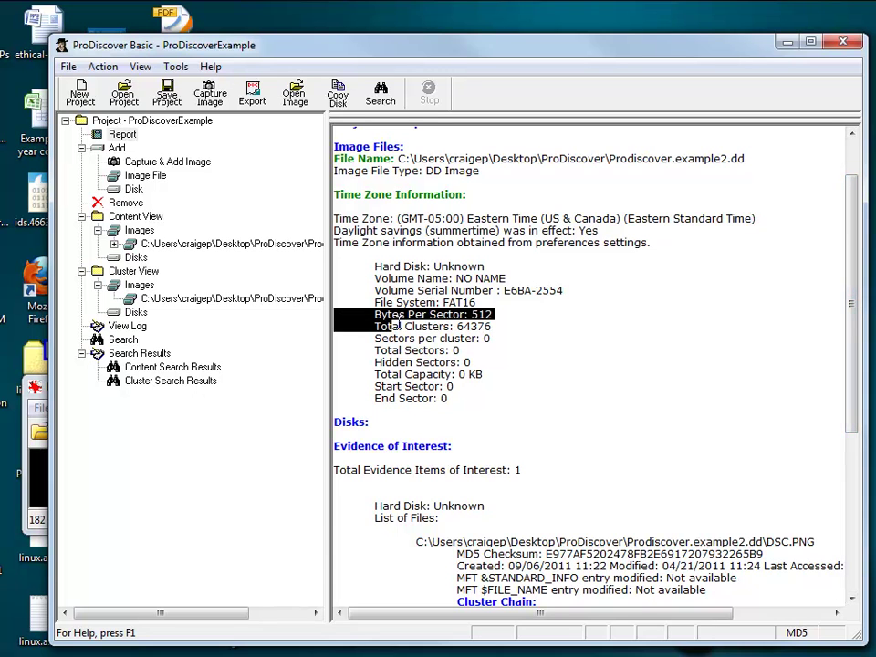
pyautogui.moveTo(336, 314); pyautogui.dragTo(490, 327)
pyautogui.click(485, 335)
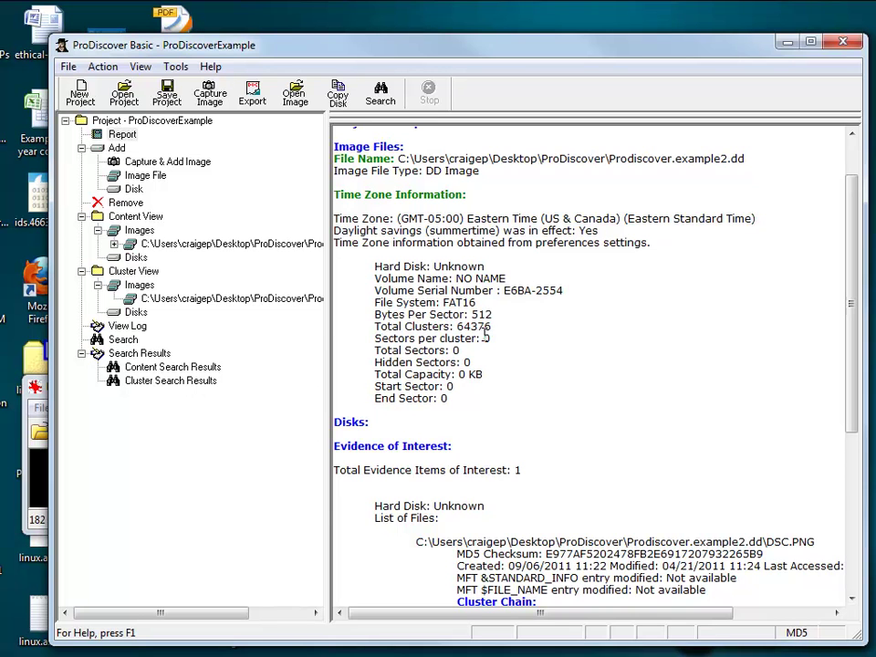
pyautogui.moveTo(342, 336); pyautogui.dragTo(506, 346)
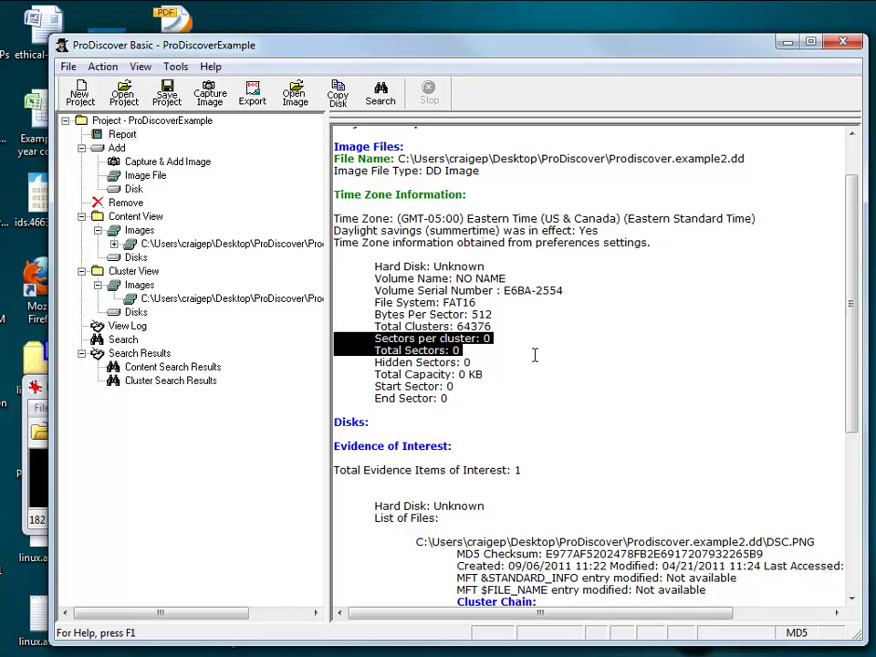
pyautogui.moveTo(481, 374); pyautogui.dragTo(372, 374)
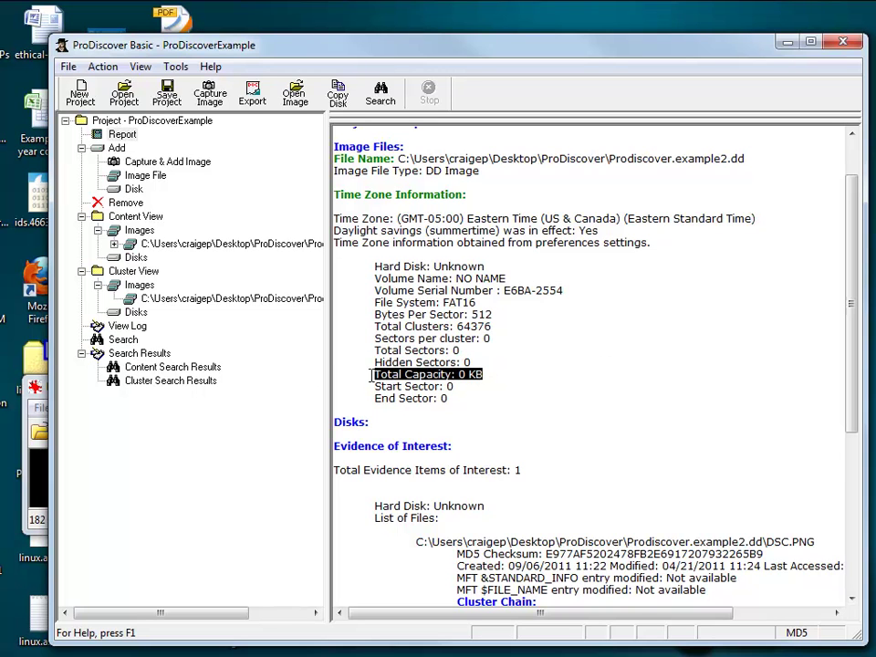